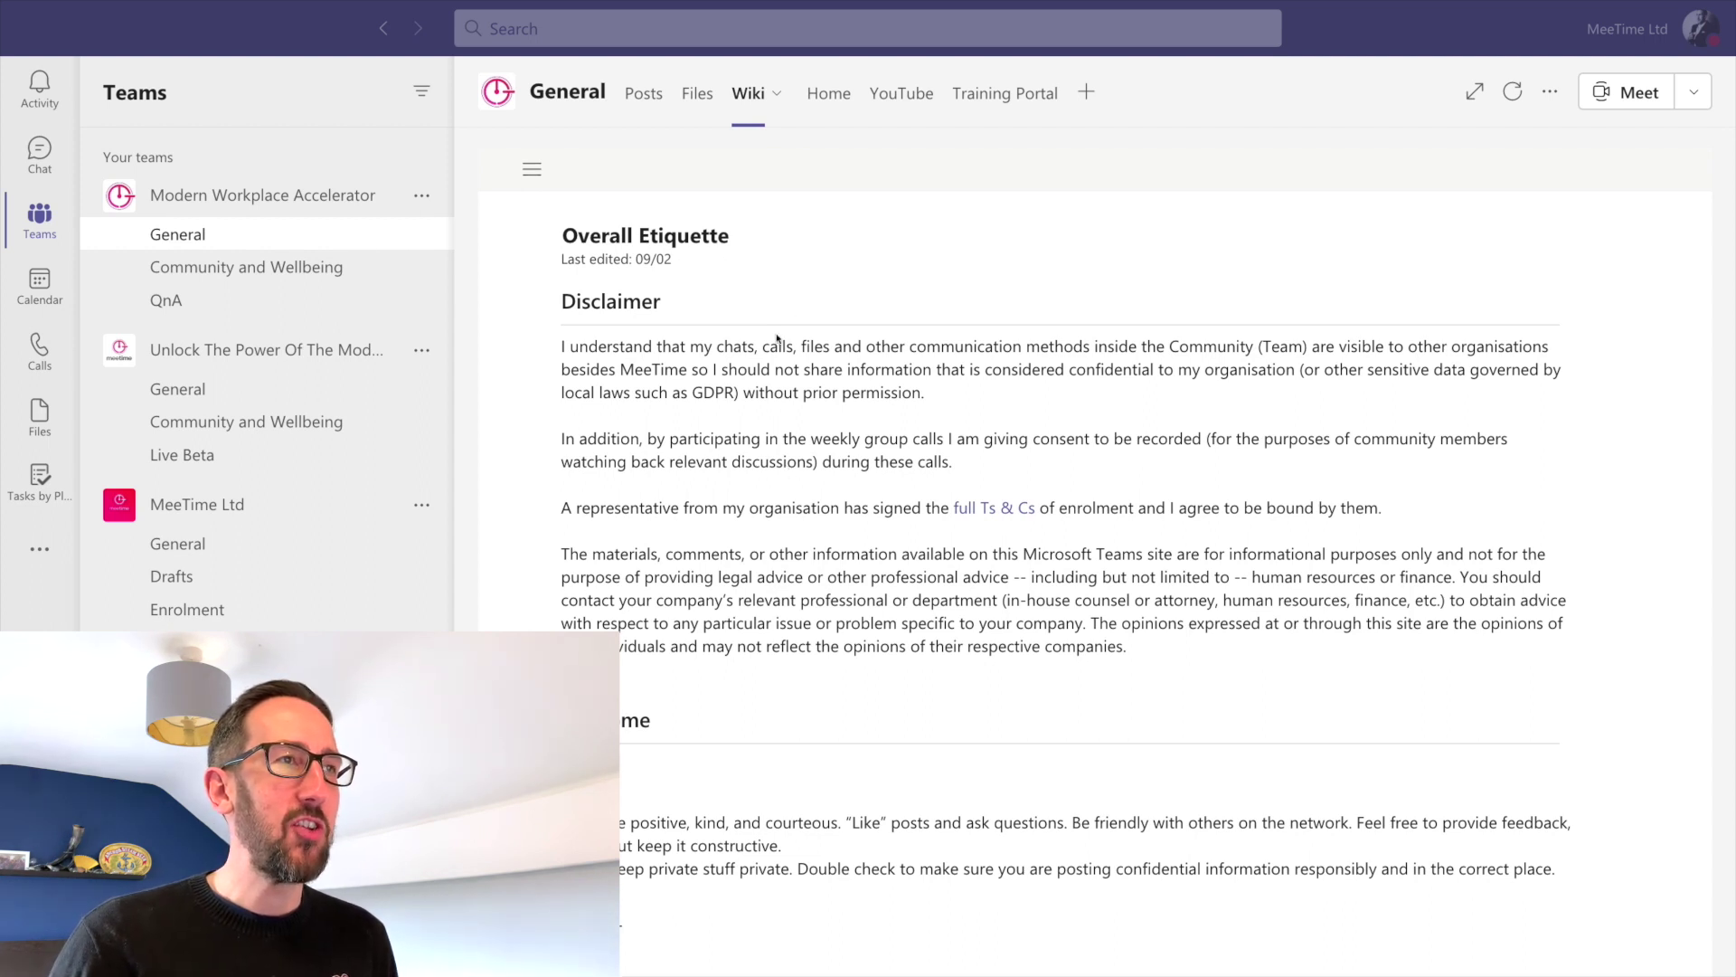
pyautogui.scroll(-2, 725, 292)
pyautogui.scroll(2, 787, 611)
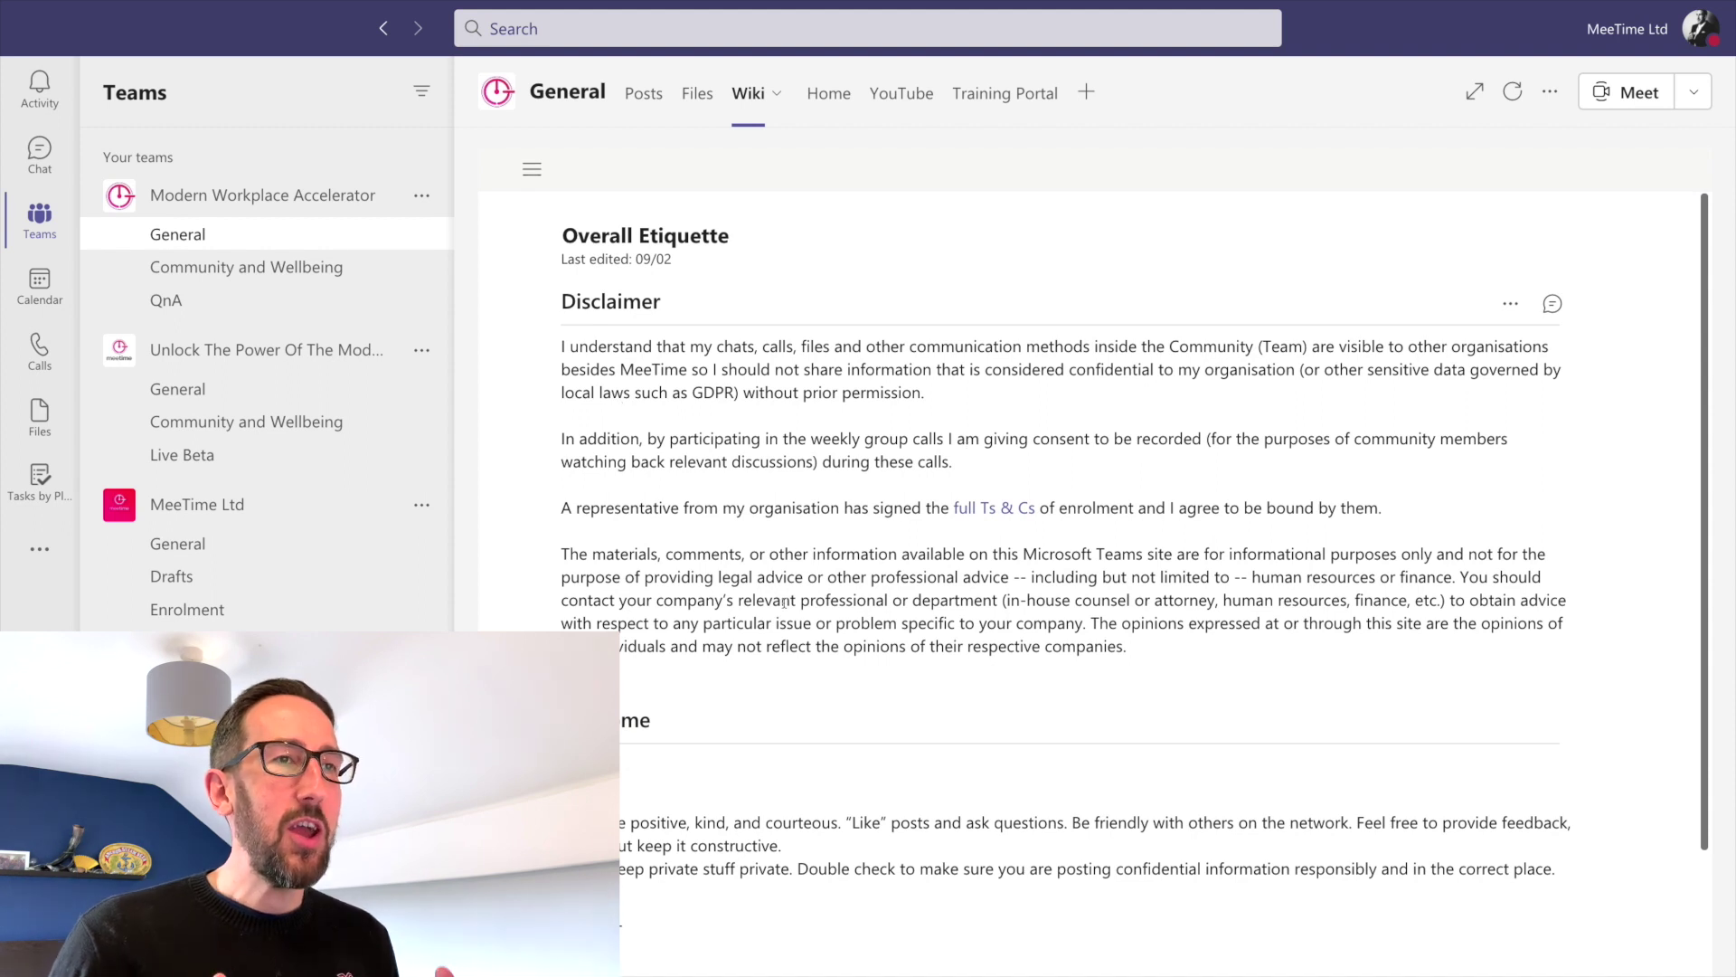
# - Search Teams for 'Disclaimer', filter to Files, and download the Overall Etiquette - 2.mht result
pyautogui.click(538, 32)
pyautogui.write('Discl')
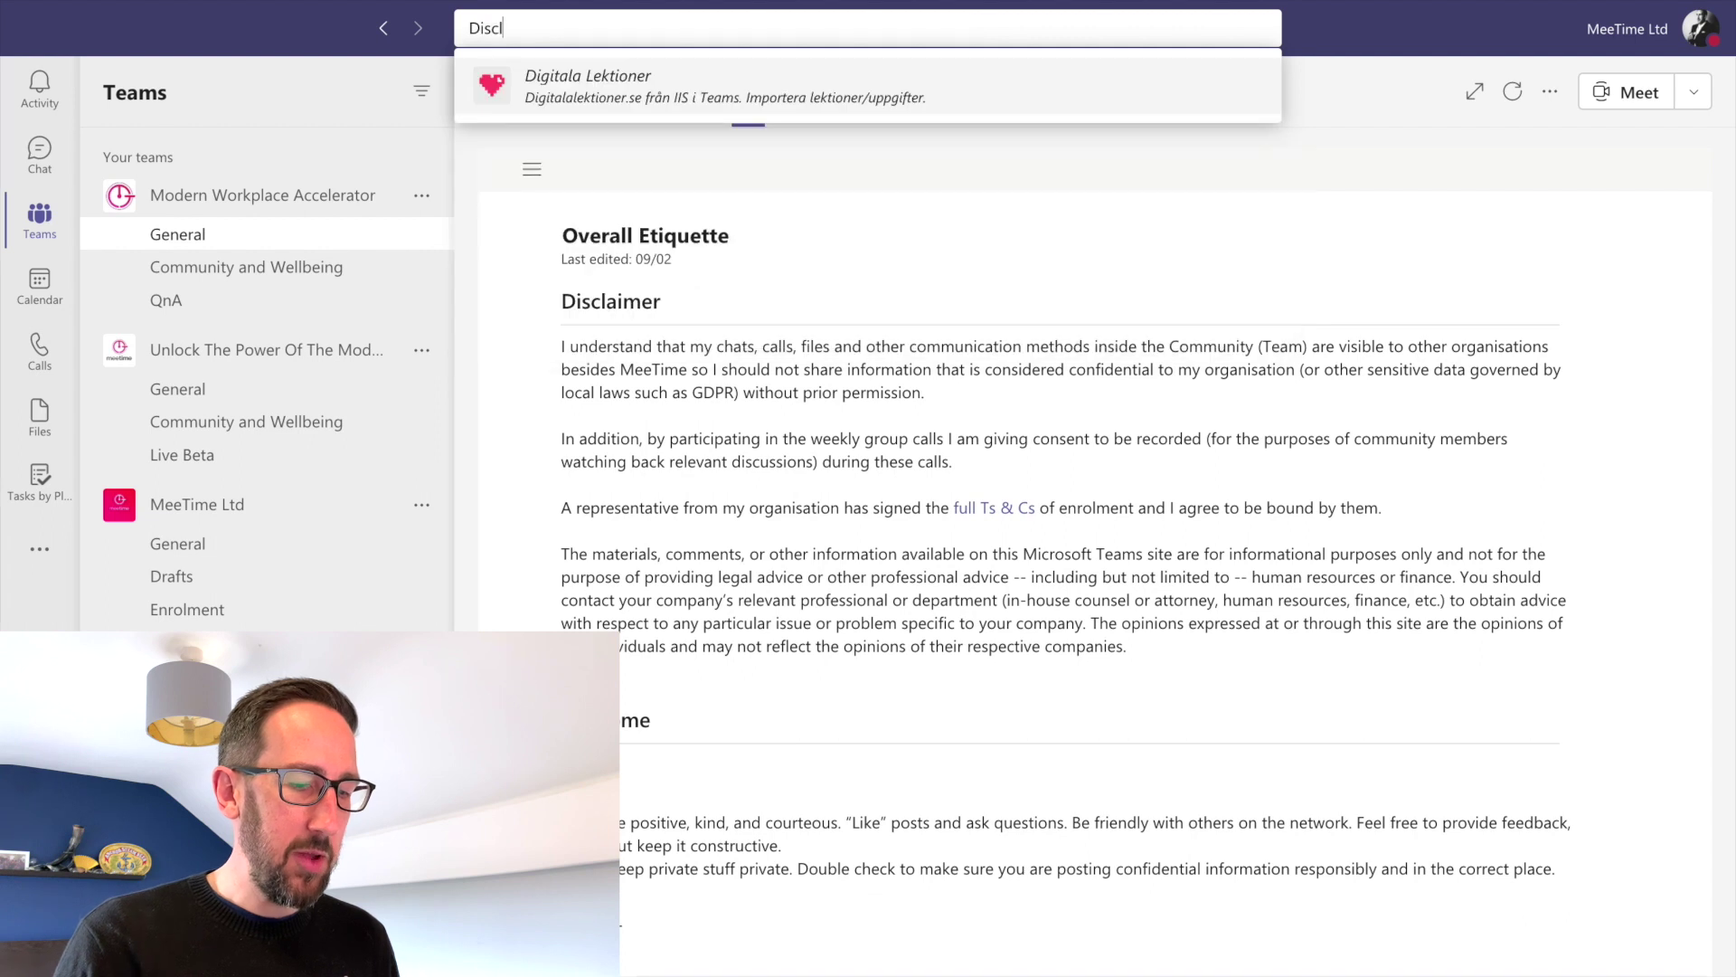
pyautogui.write('aimer')
pyautogui.press('Return')
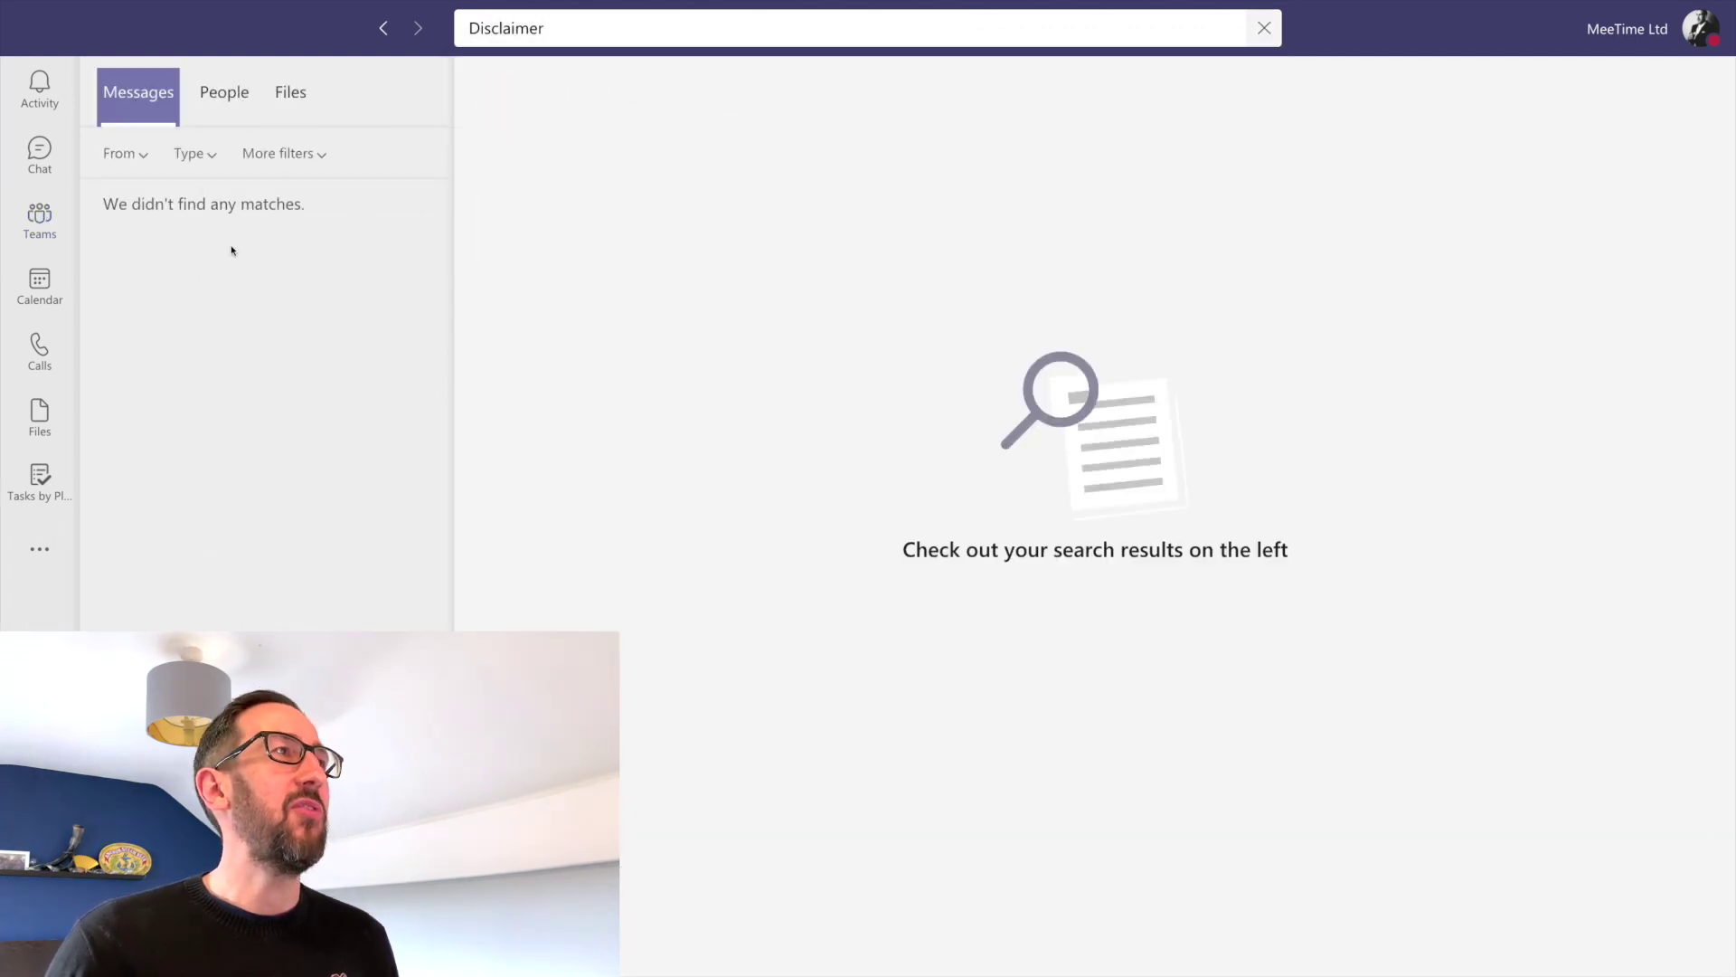
pyautogui.click(222, 107)
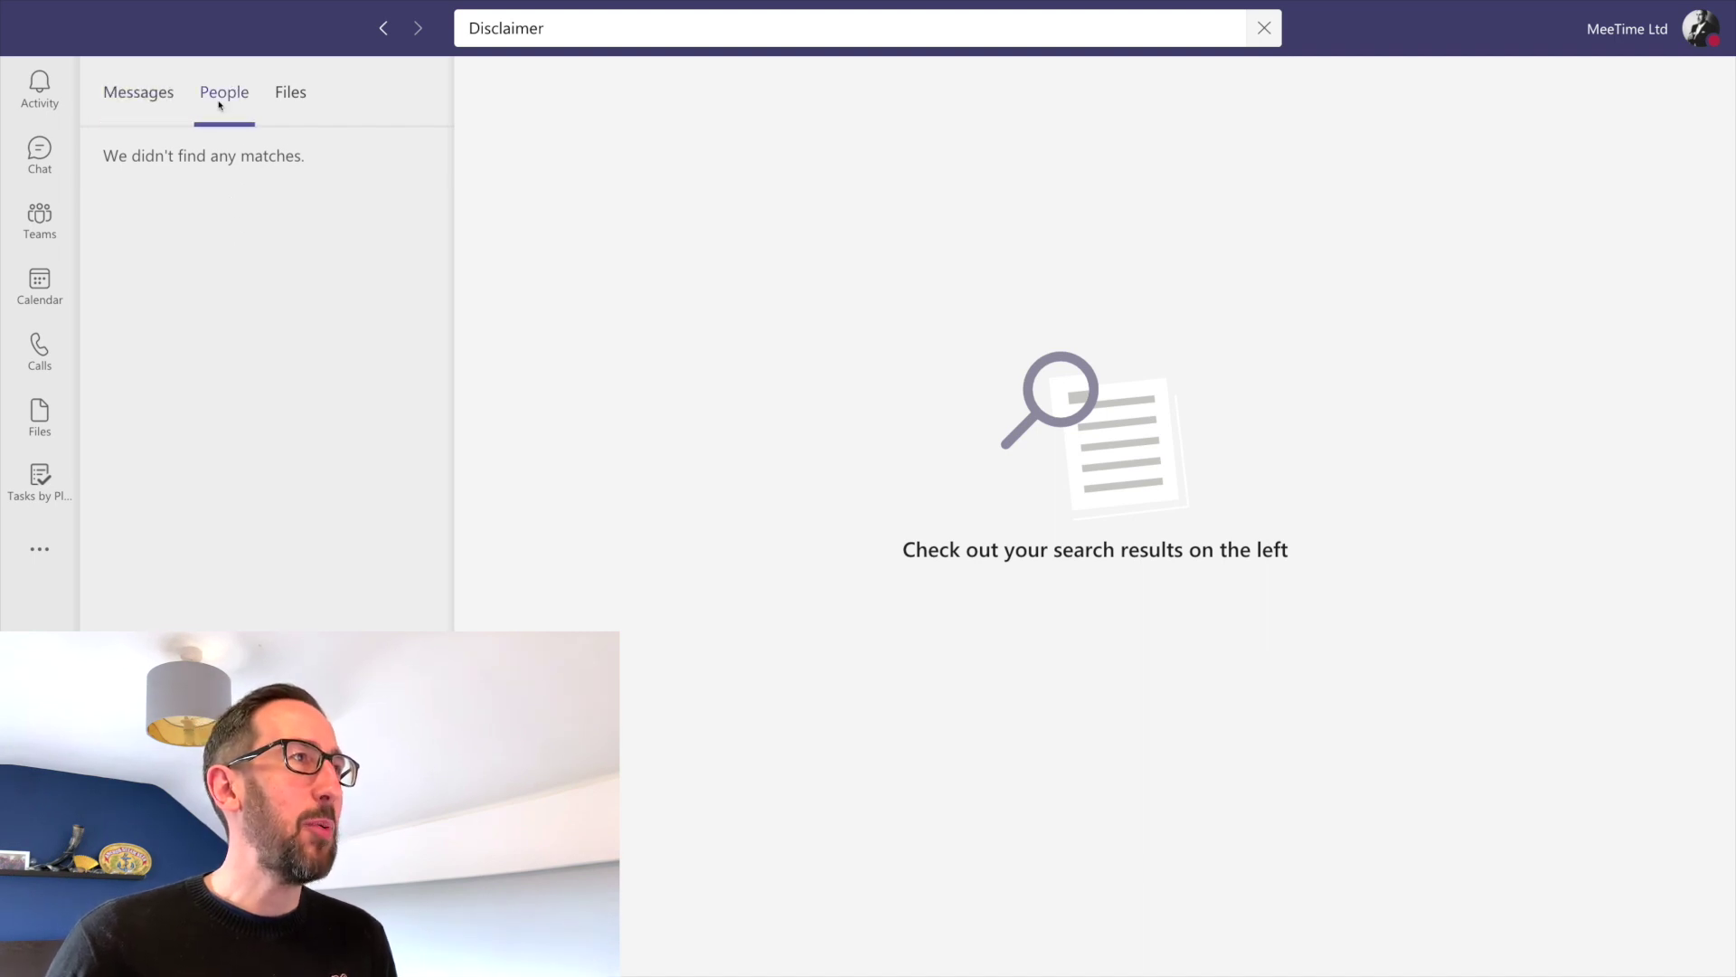
pyautogui.click(298, 101)
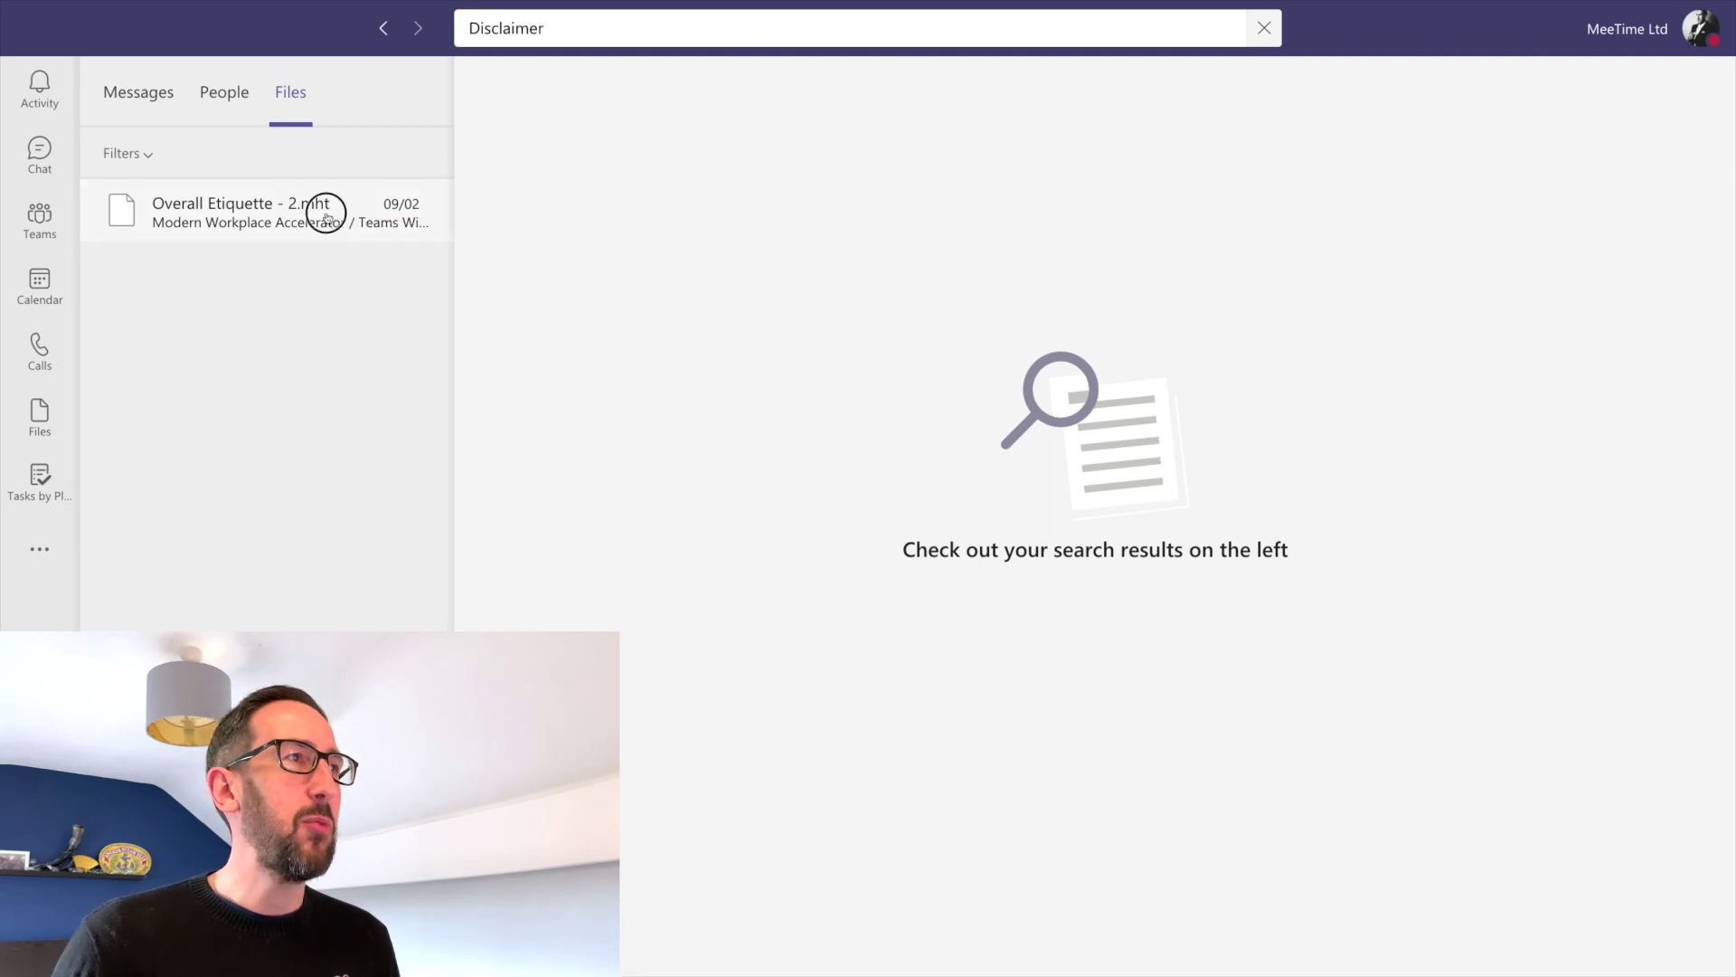
pyautogui.click(326, 219)
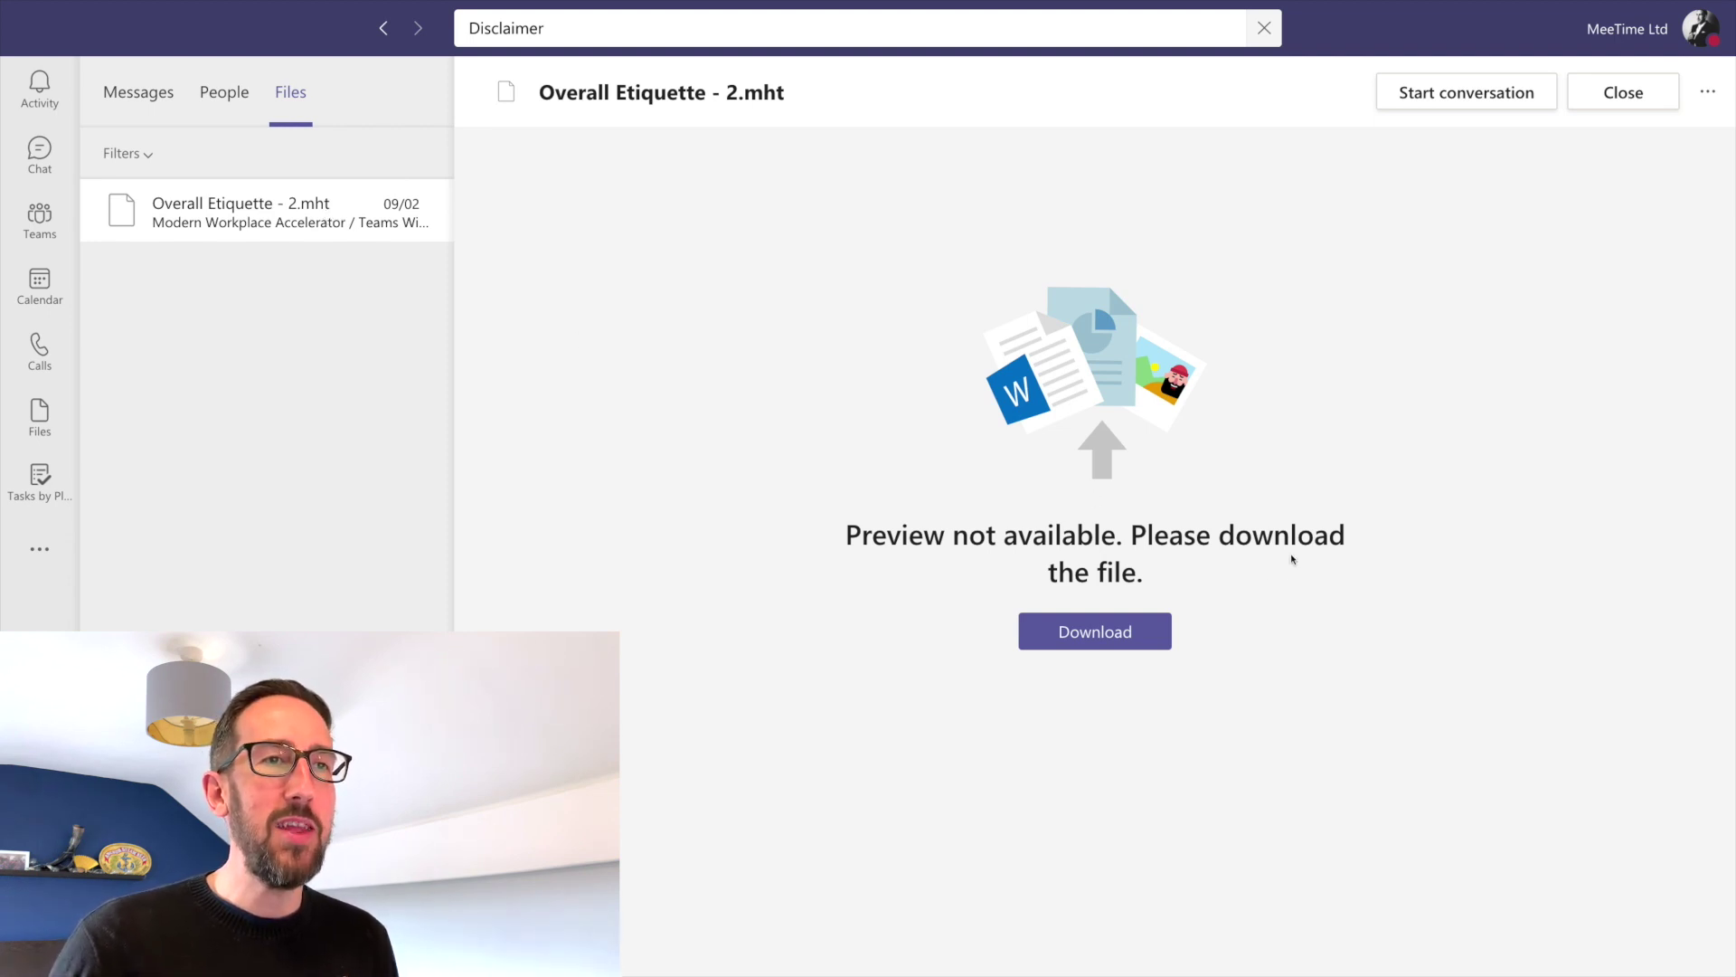
pyautogui.click(1089, 633)
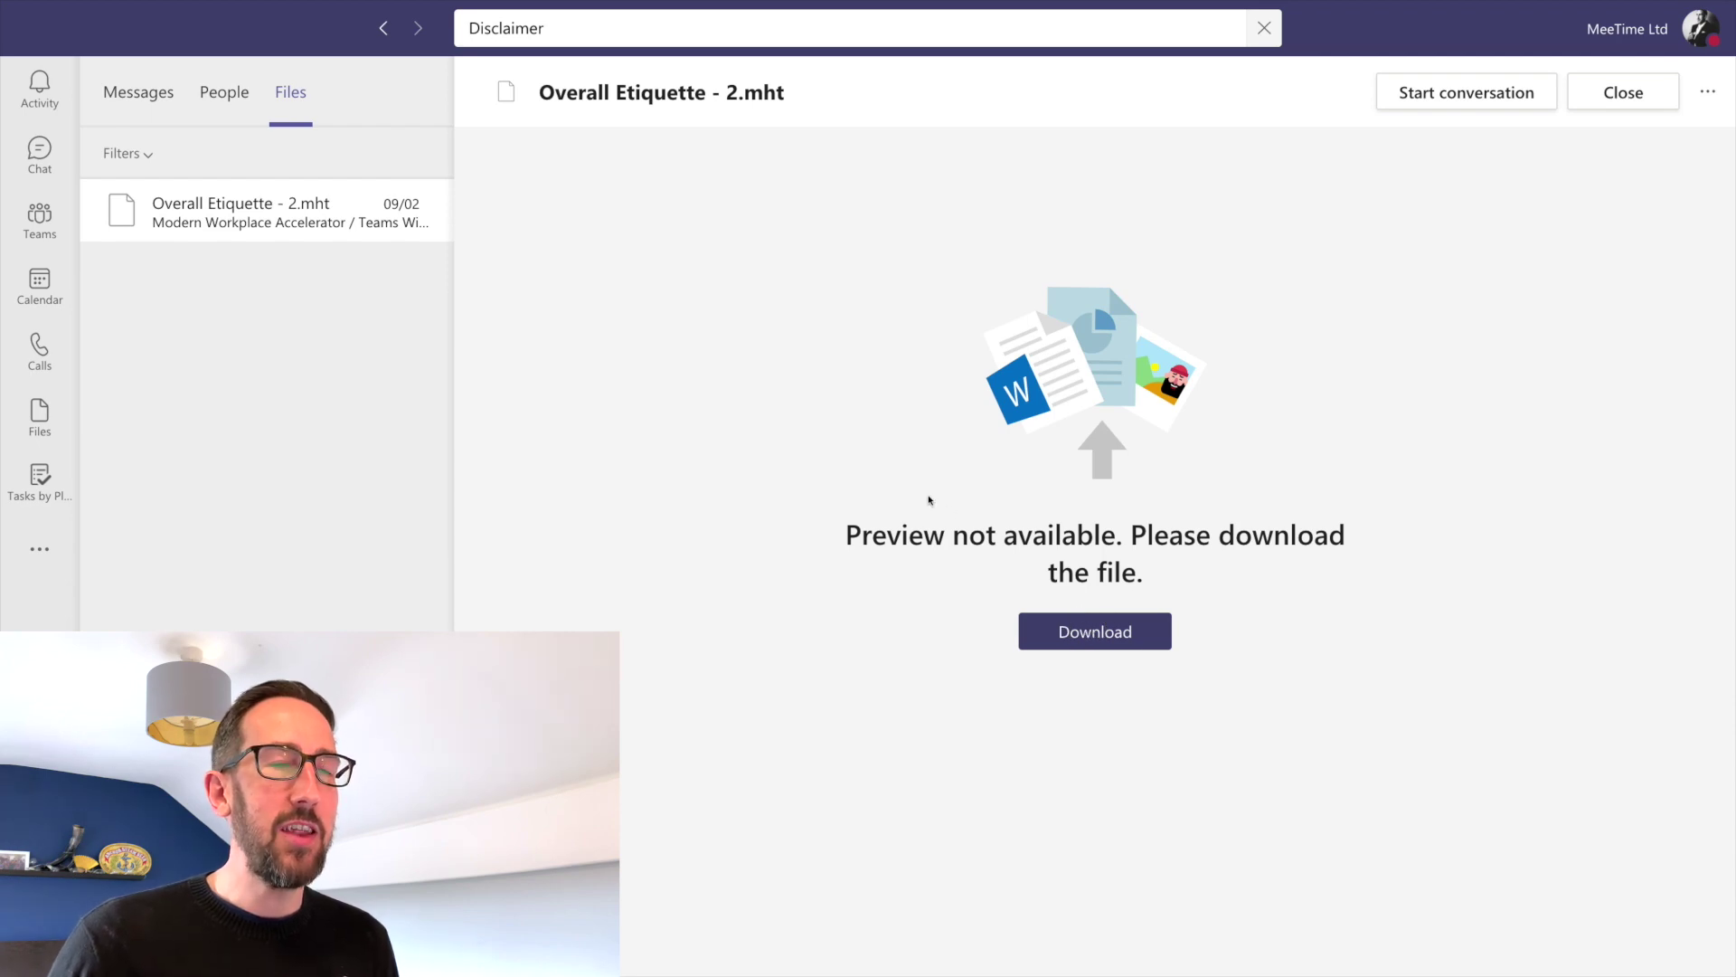
# - Leave full screen and open Overall Etiquette - 2 (1).mht from Downloads in Word
pyautogui.hotkey('ctrl', 'Left')
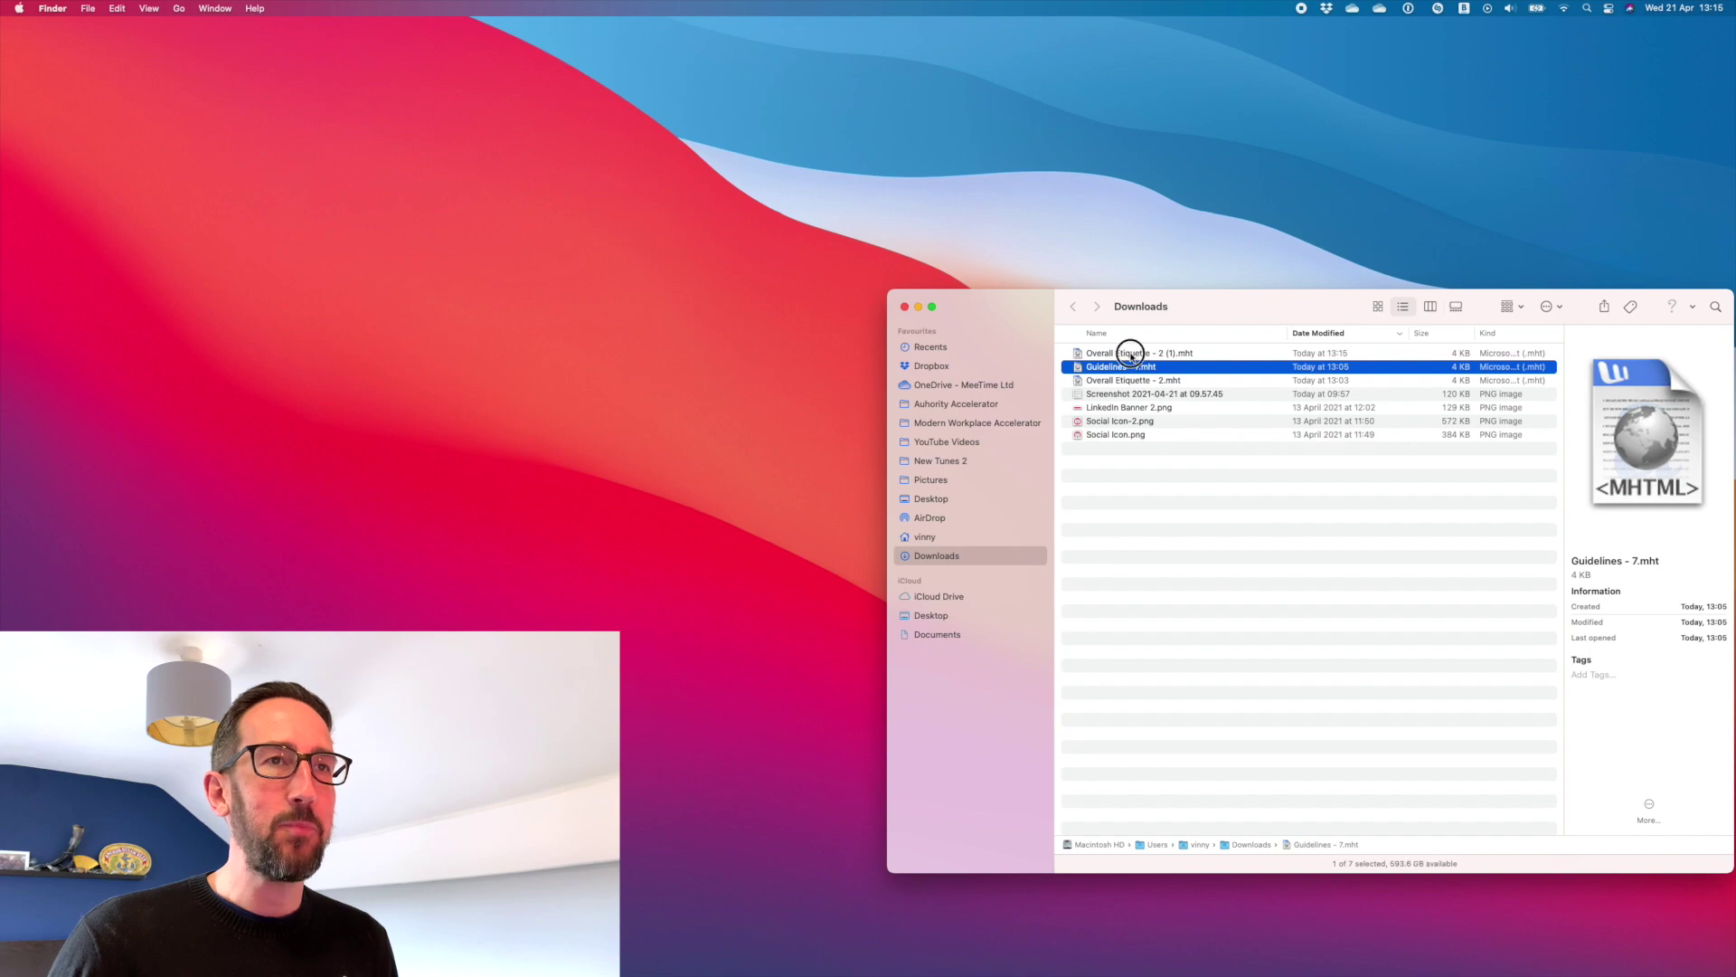
pyautogui.doubleClick(1131, 354)
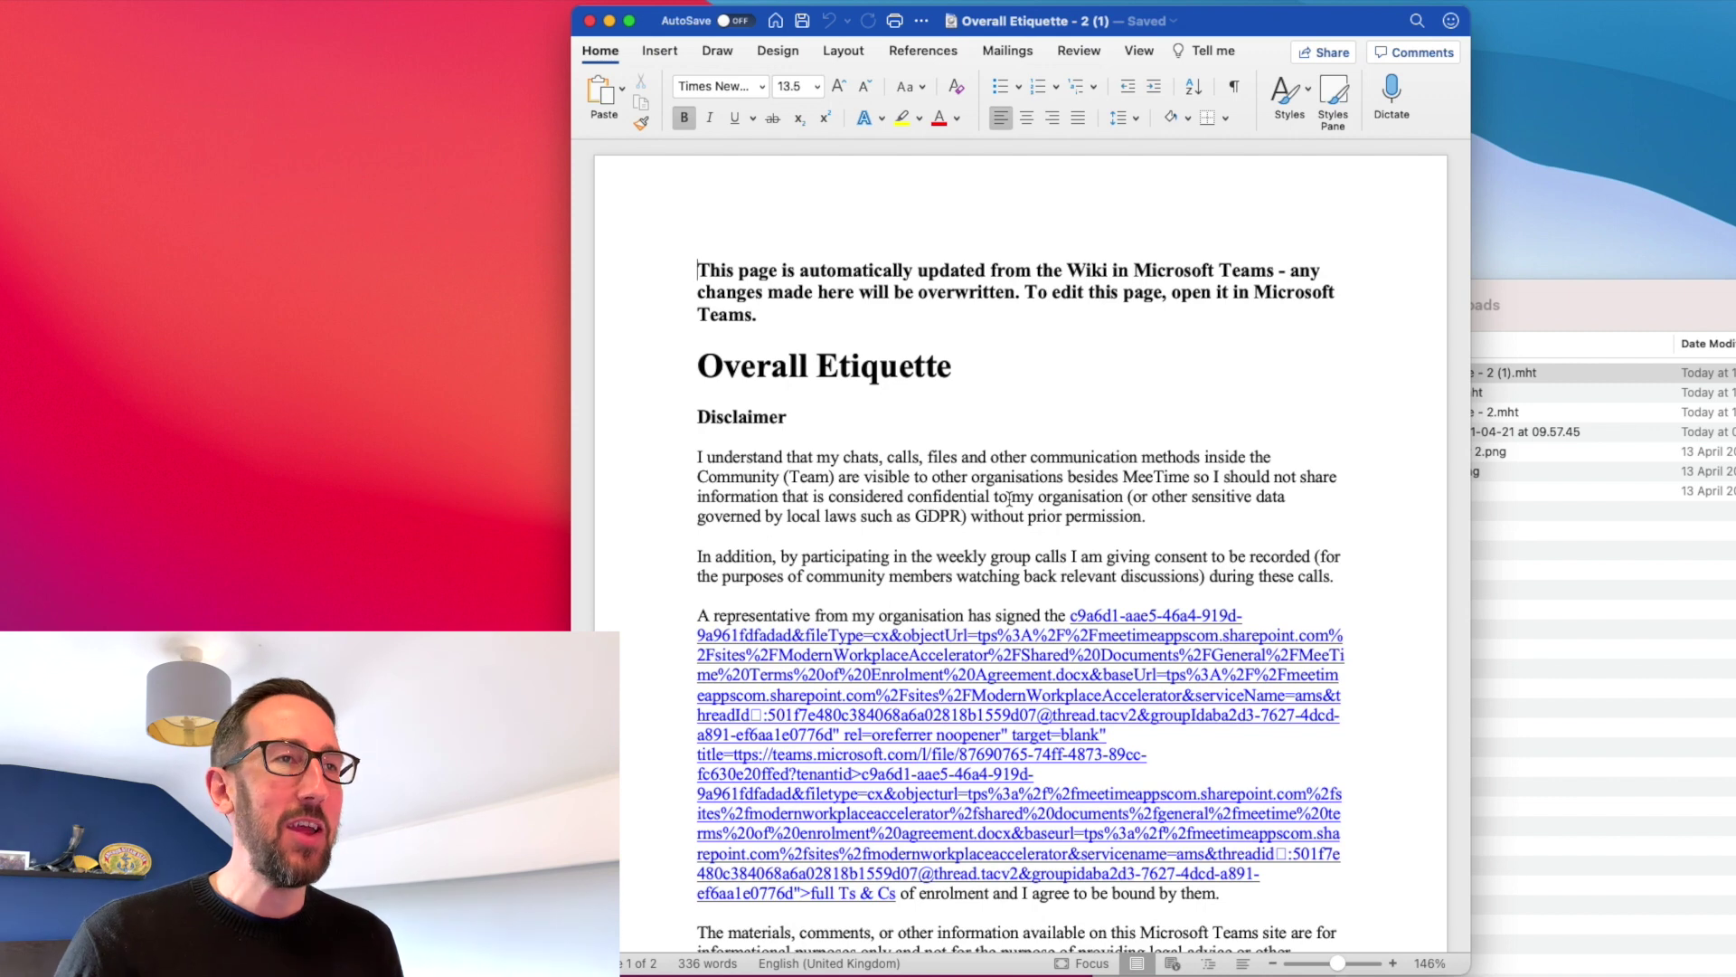
pyautogui.scroll(-5, 1011, 499)
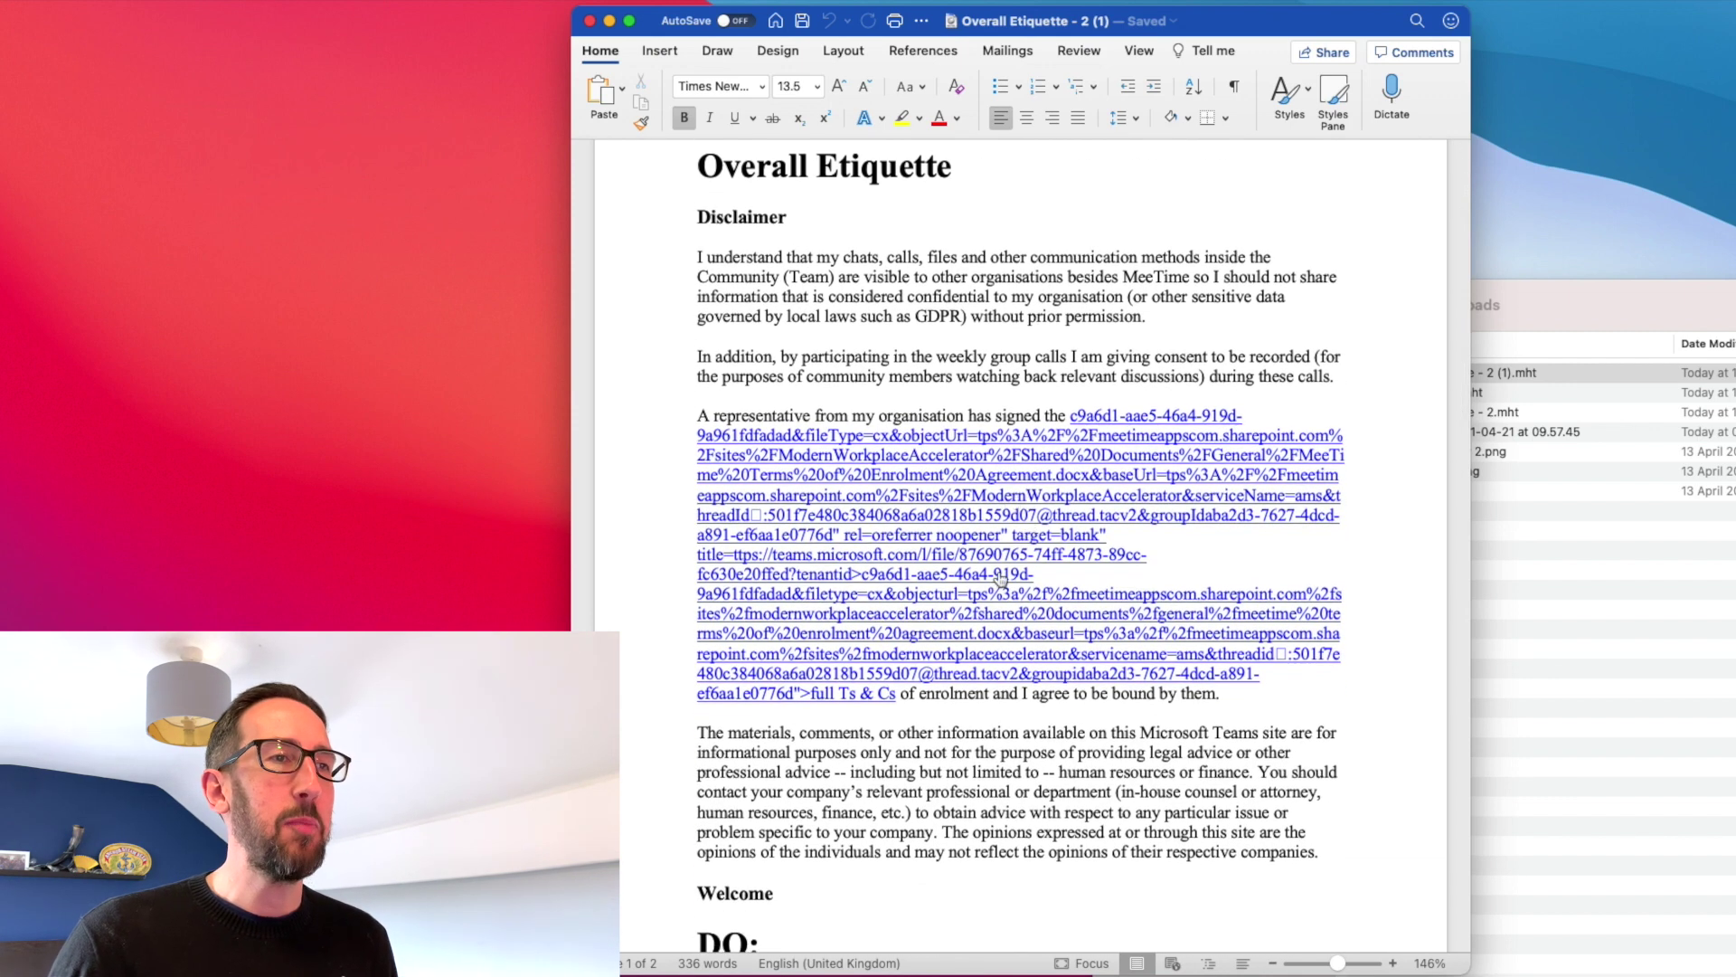
pyautogui.scroll(-2, 998, 576)
pyautogui.scroll(-2, 998, 576)
pyautogui.scroll(-2, 998, 577)
pyautogui.scroll(-5, 997, 574)
pyautogui.scroll(15, 998, 573)
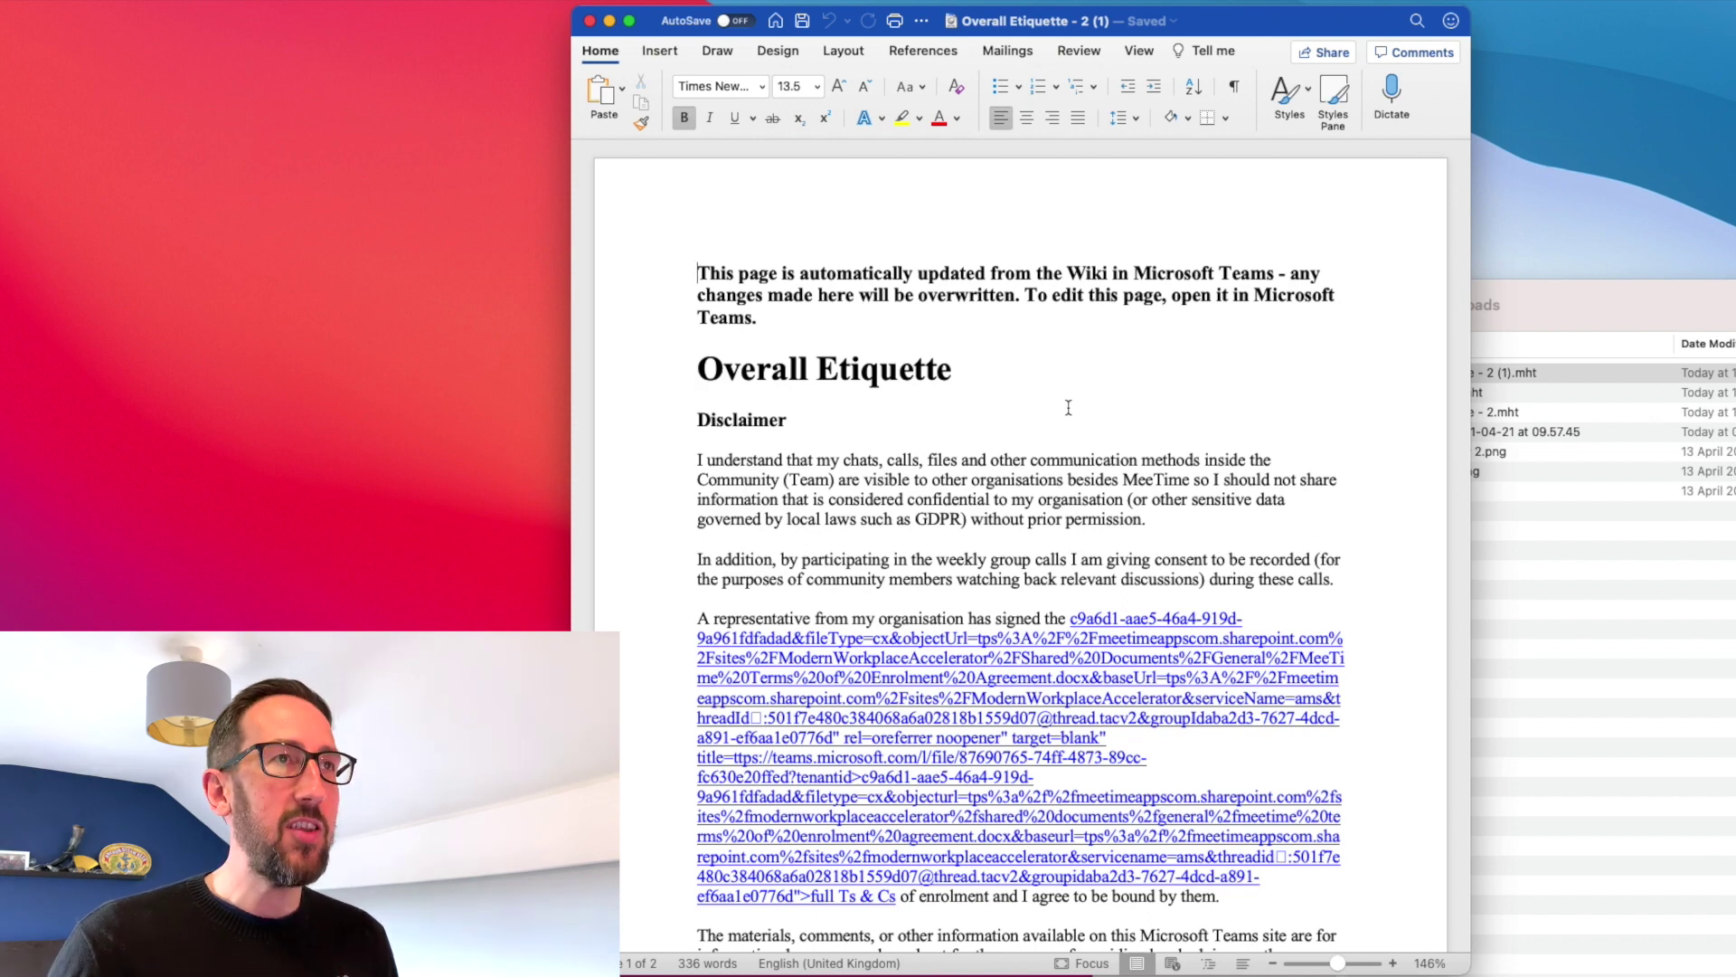
# - Find 'Disclaimer' in the Word document using Search in Document
pyautogui.press('super+f')
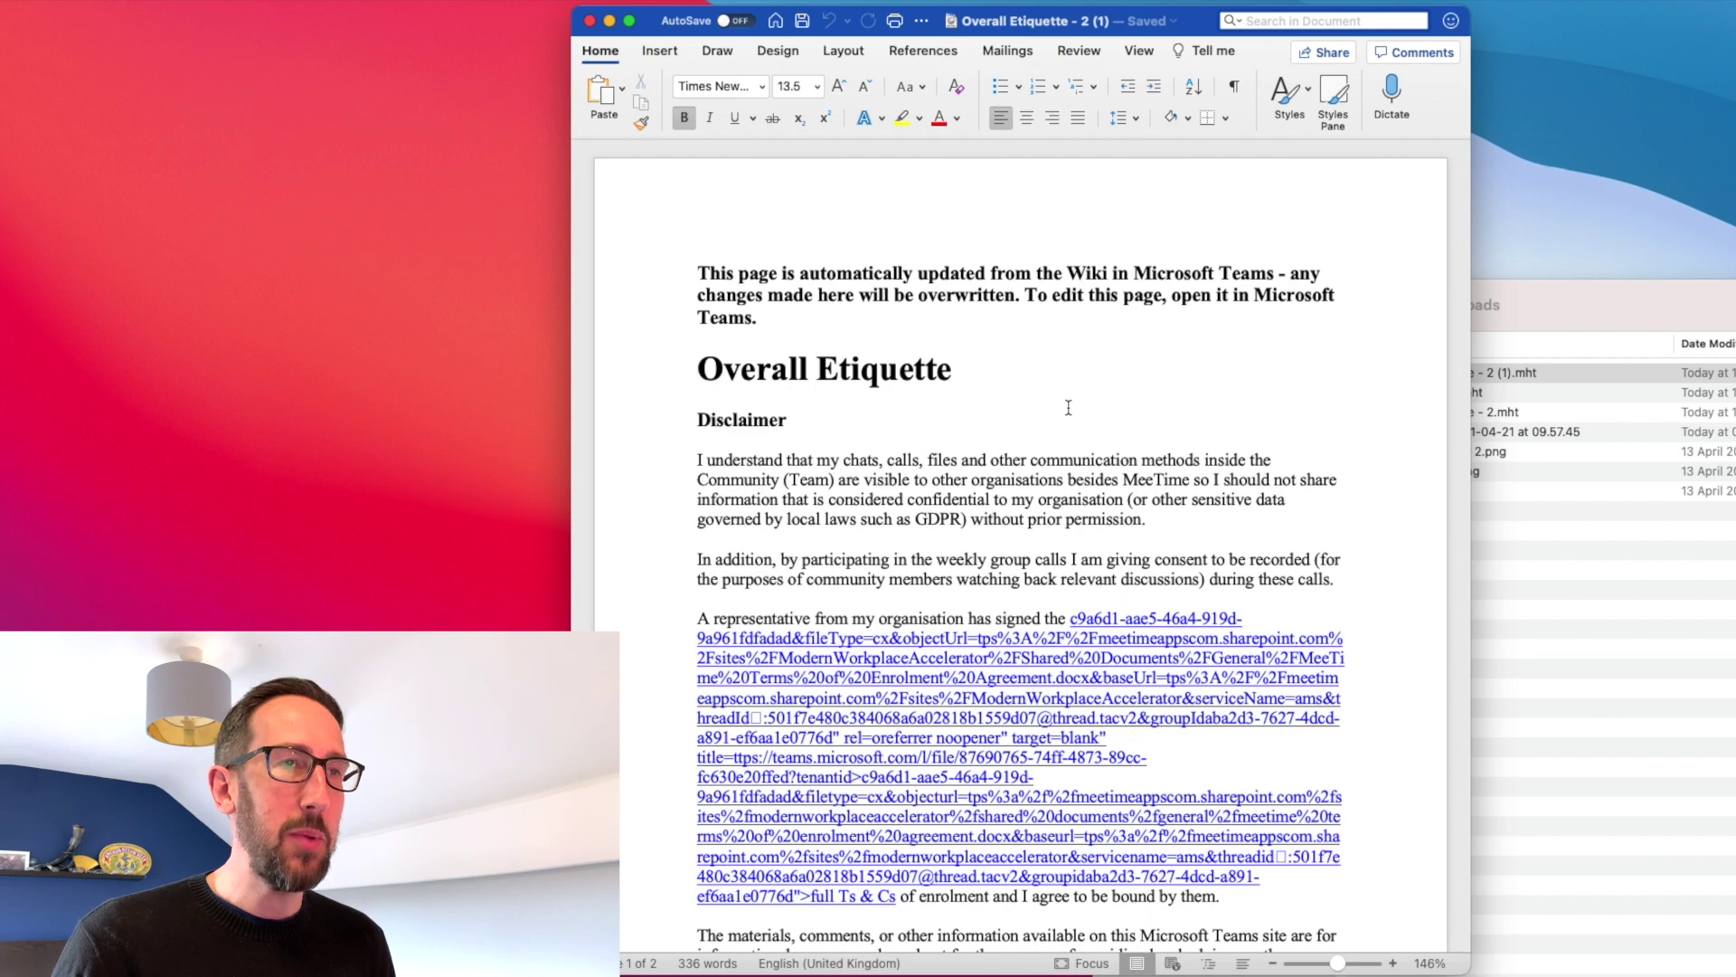
pyautogui.write('Disclaimer')
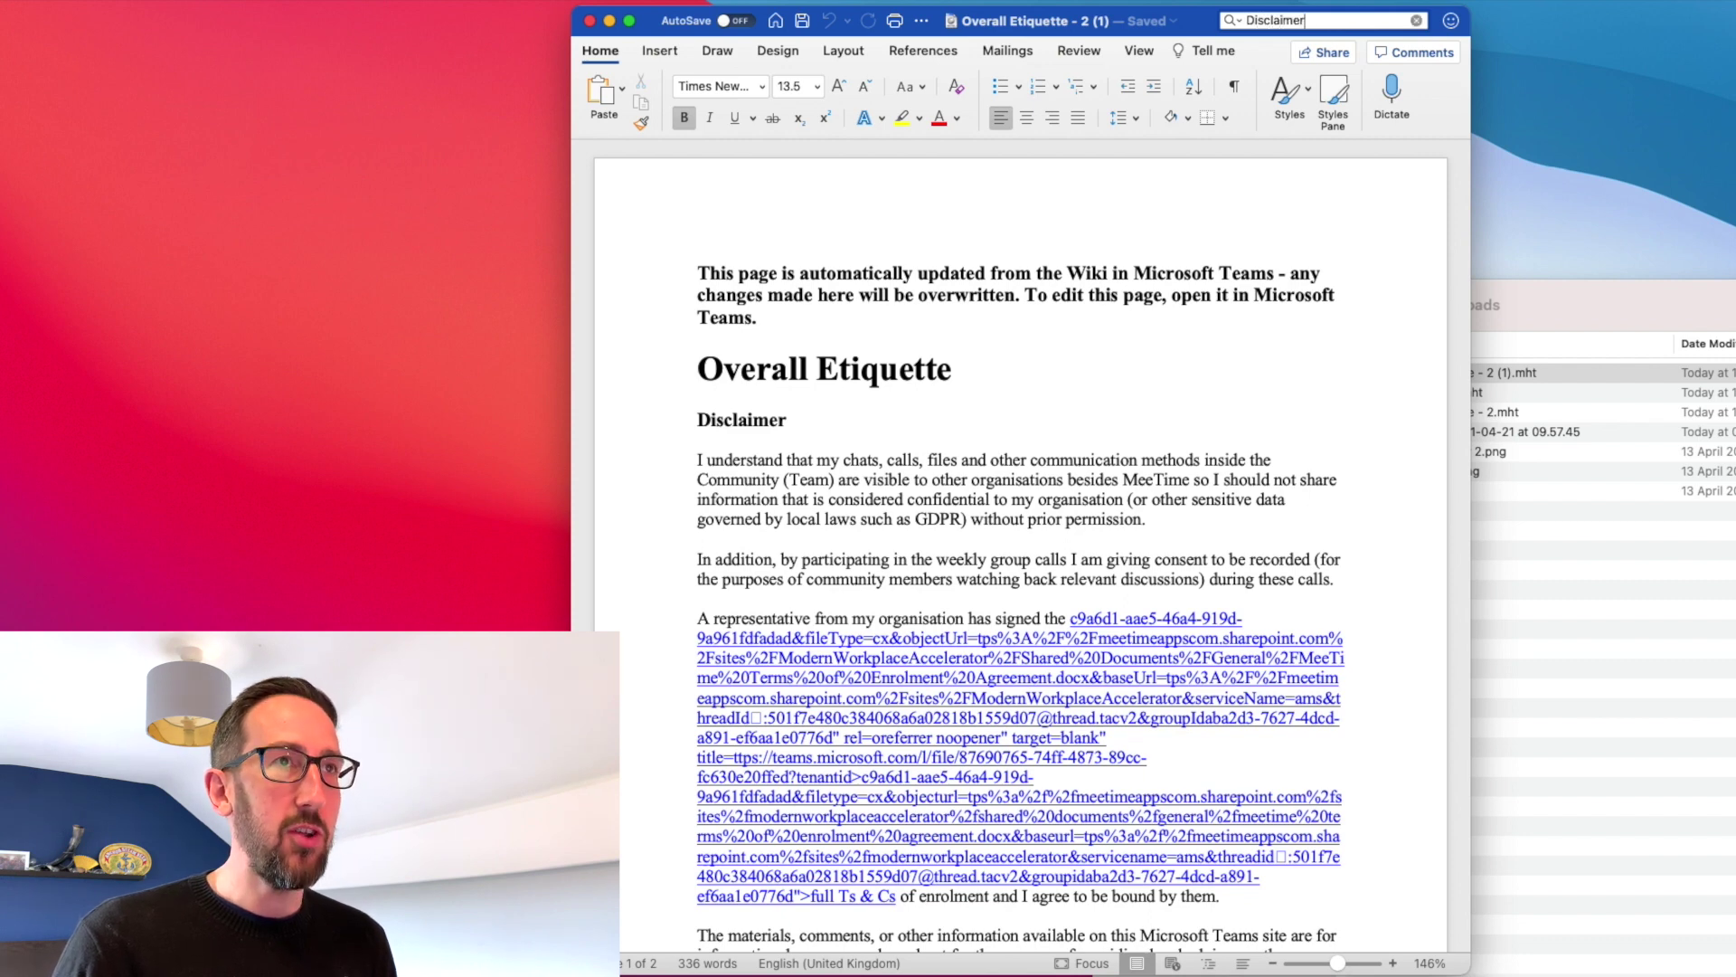
pyautogui.press('Return')
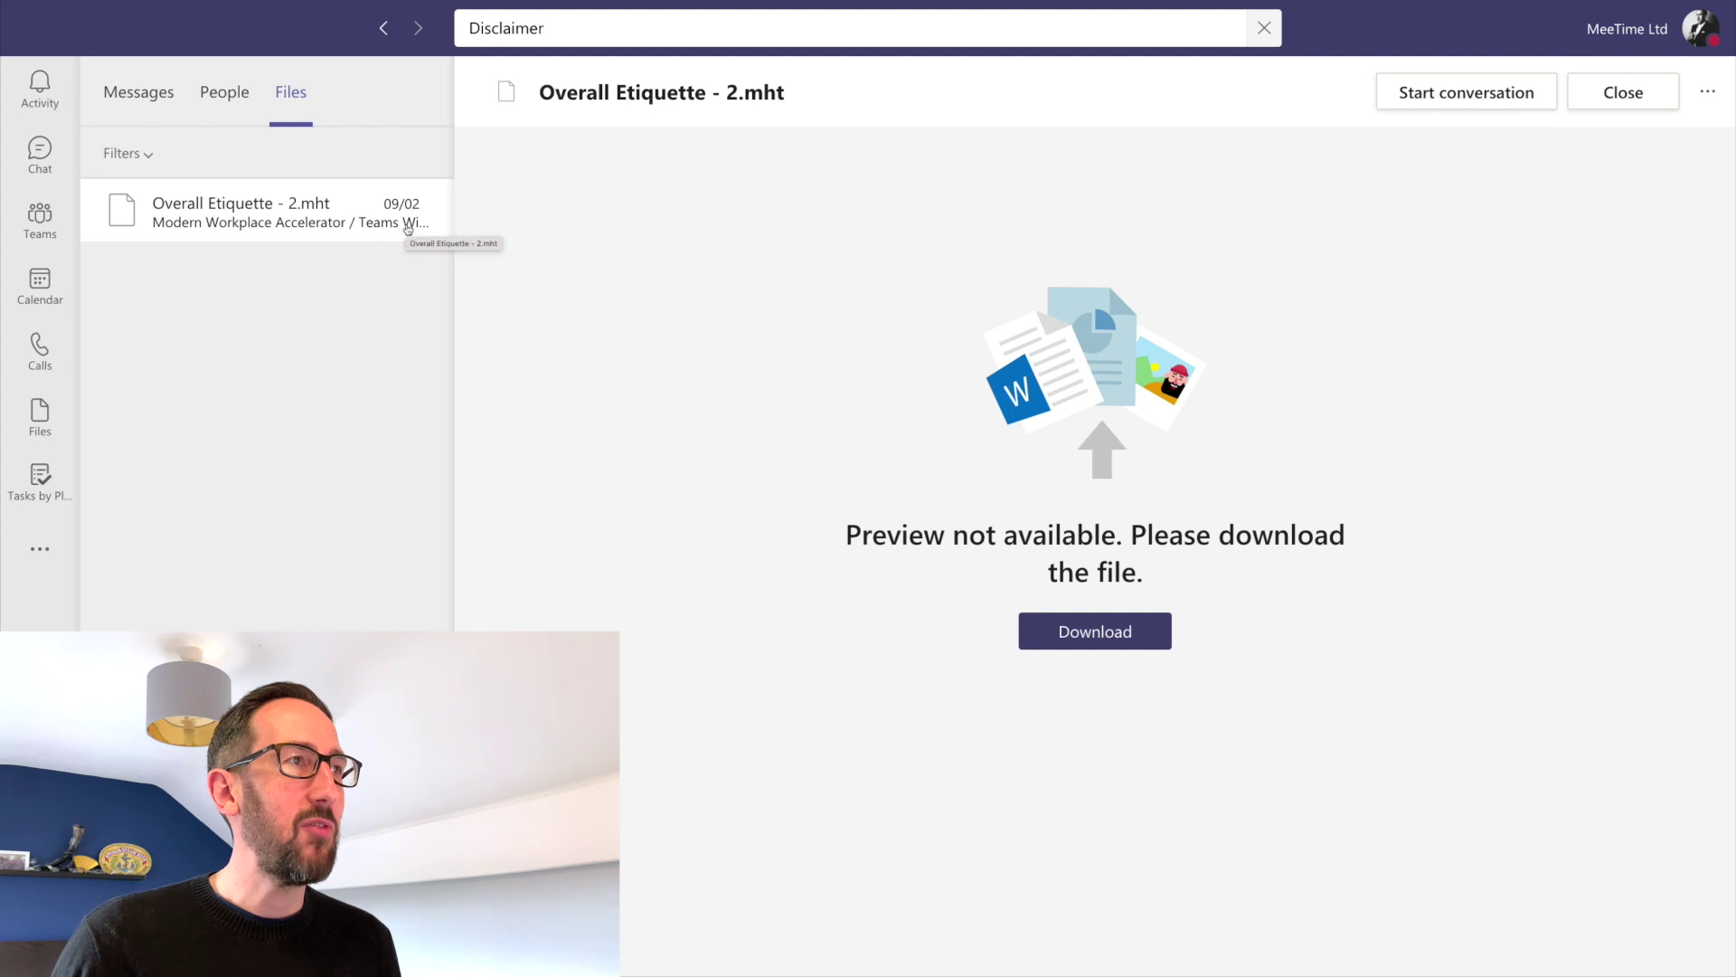
# - Reselect the Overall Etiquette - 2.mht file result in Teams
pyautogui.click(407, 226)
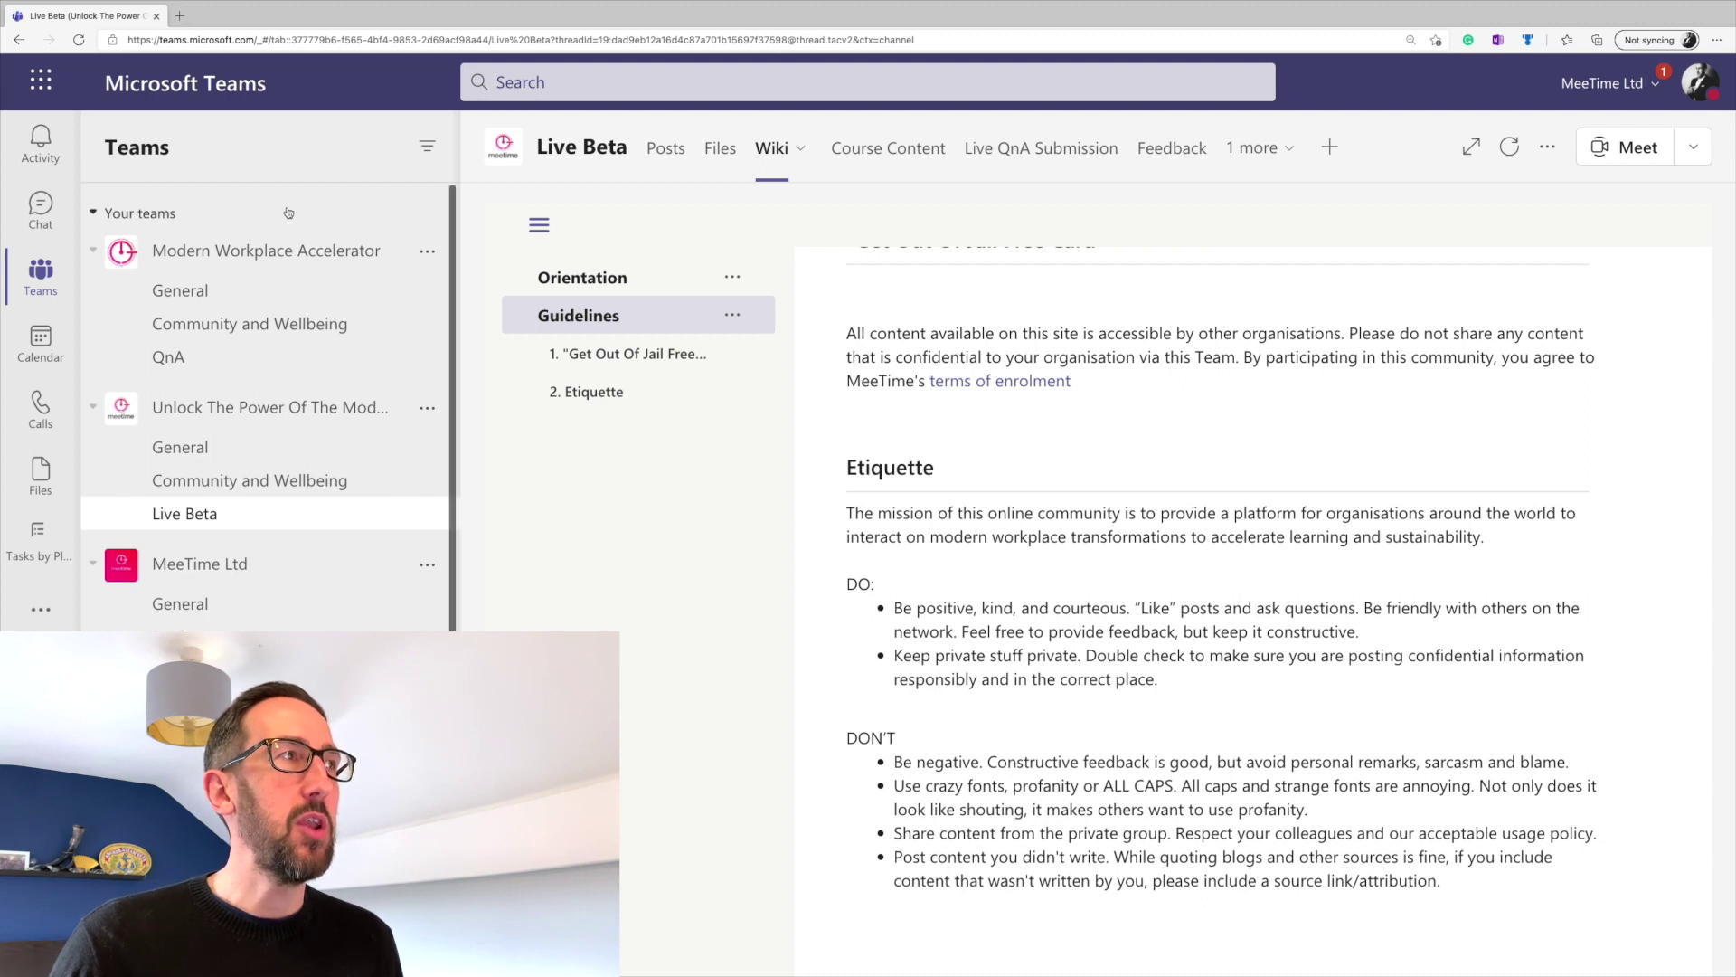
pyautogui.click(540, 80)
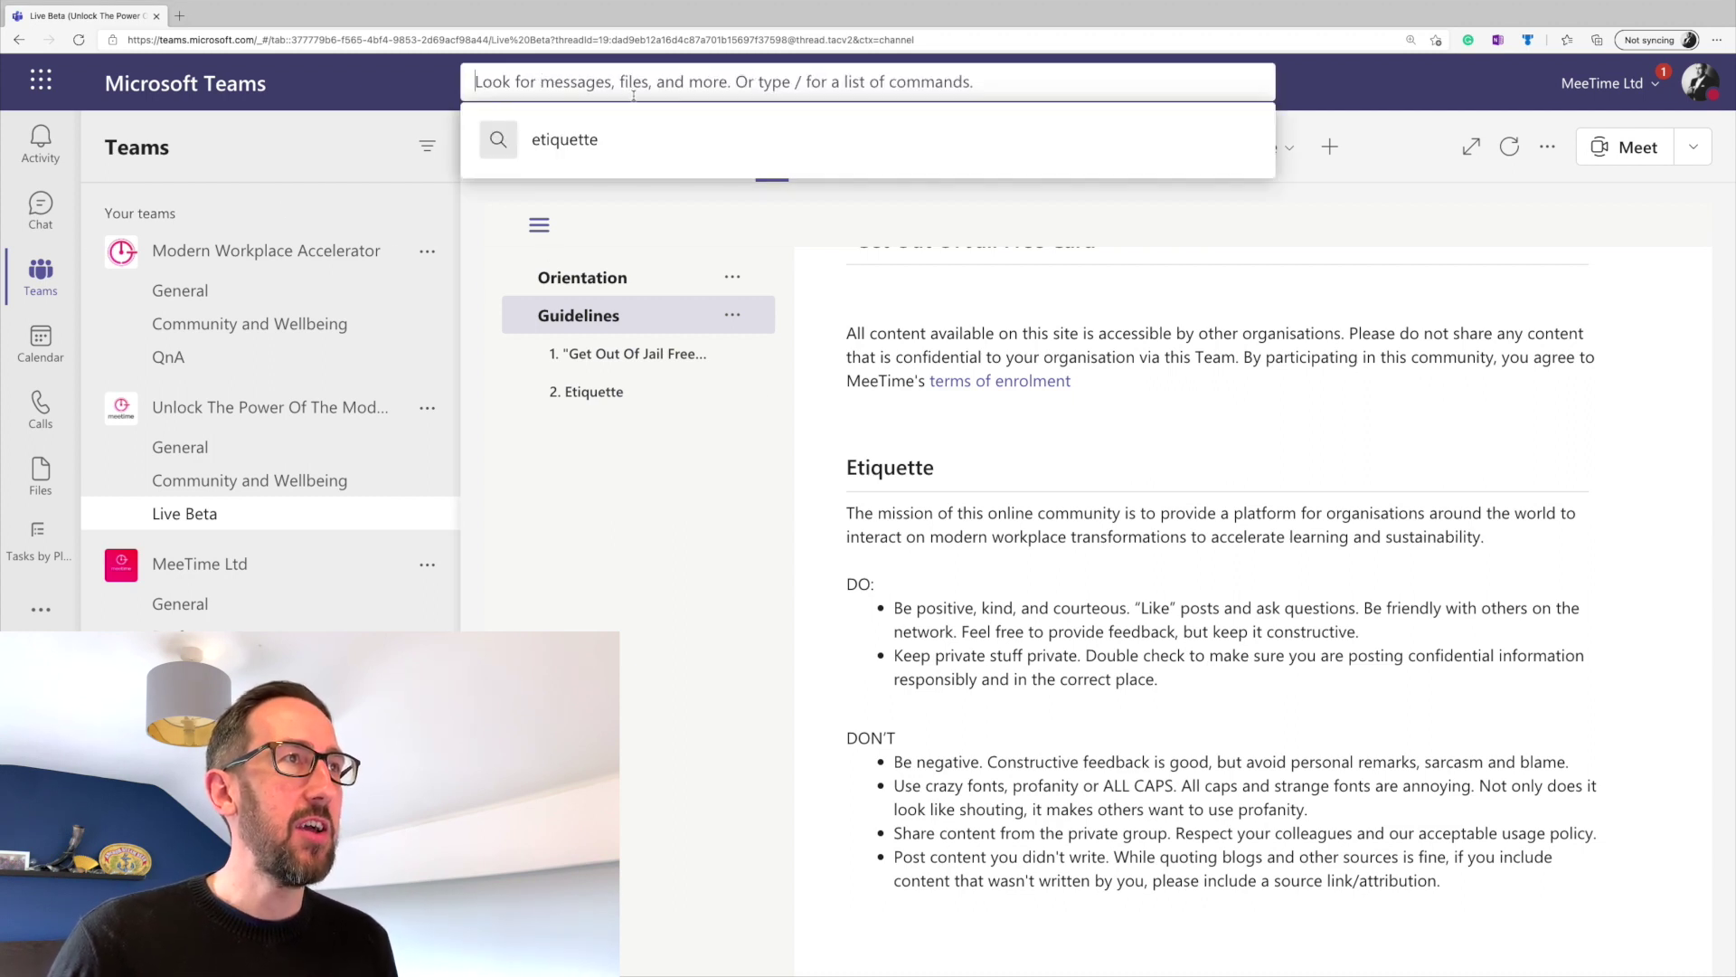
pyautogui.click(570, 140)
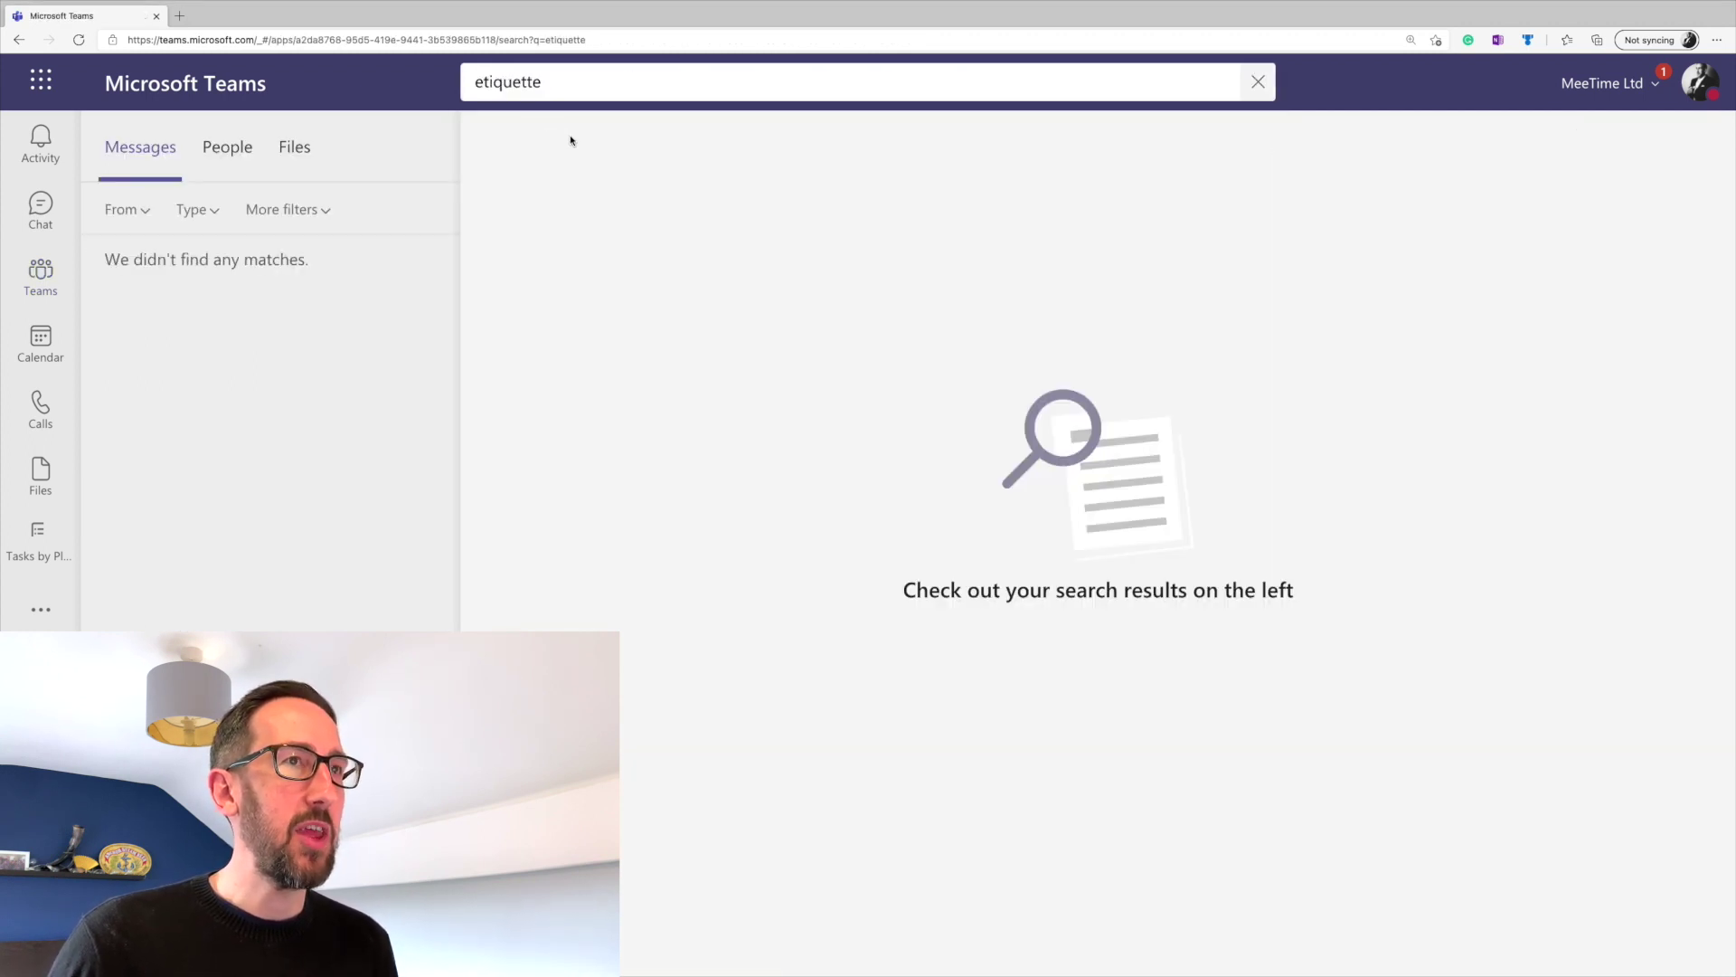
pyautogui.click(227, 146)
pyautogui.click(294, 146)
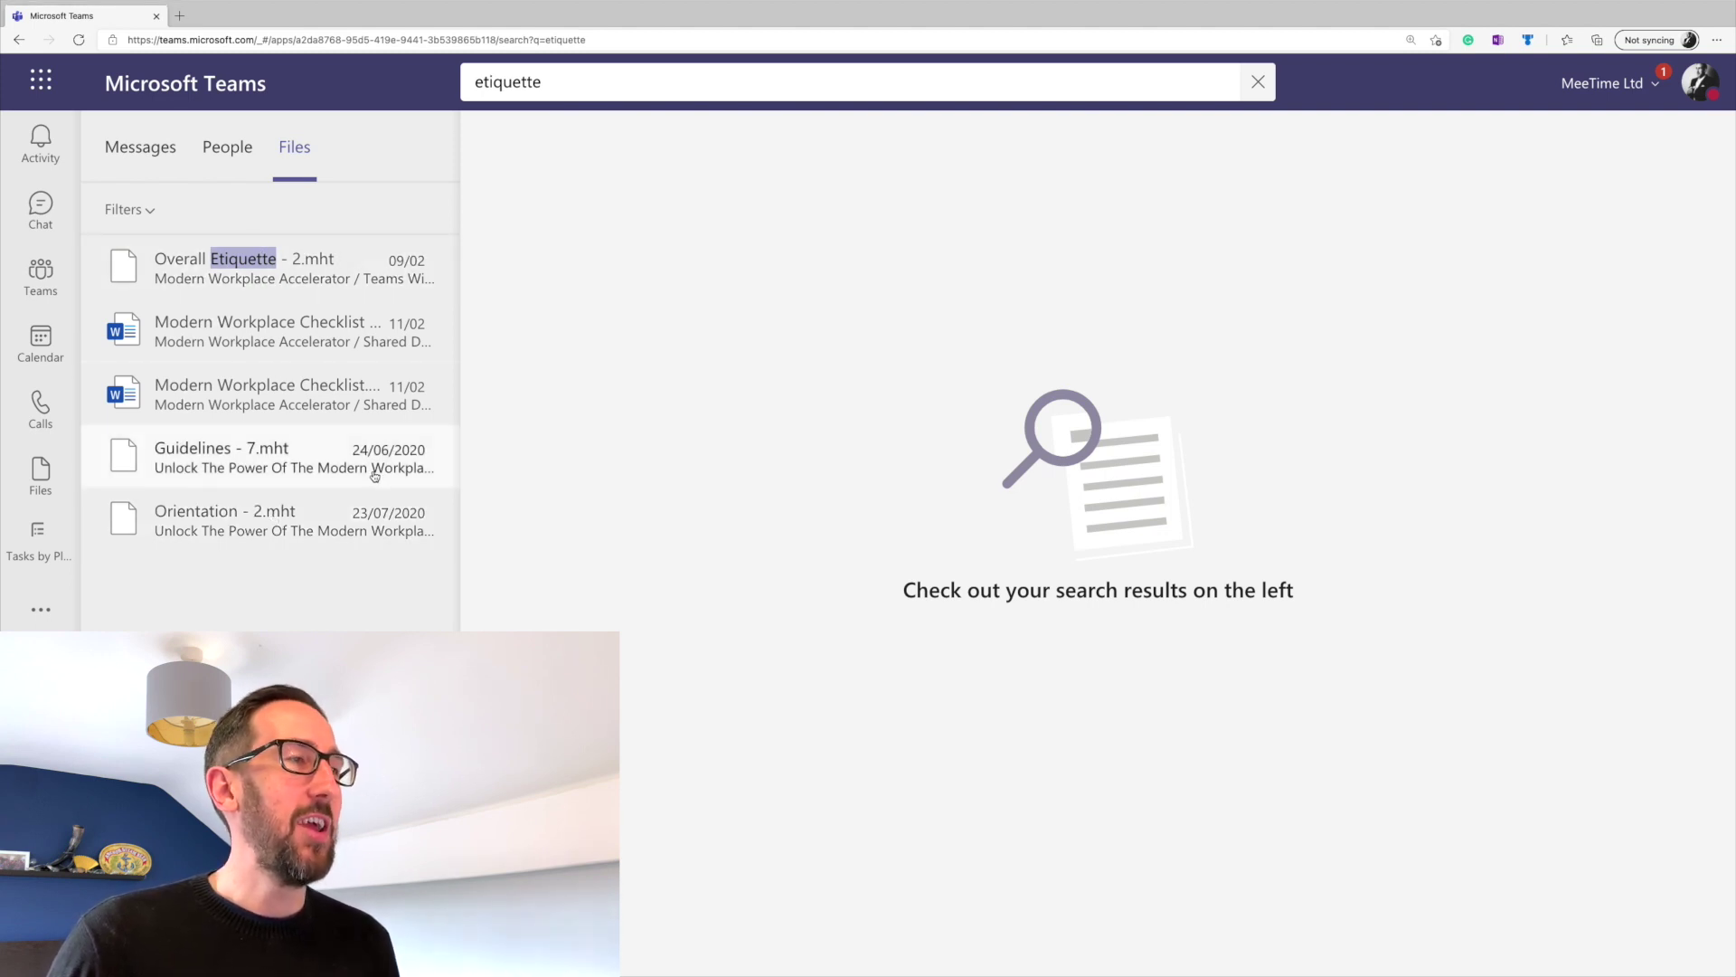
# - Go from the Live Beta wiki to the General channel's Overall Etiquette wiki
pyautogui.click(41, 279)
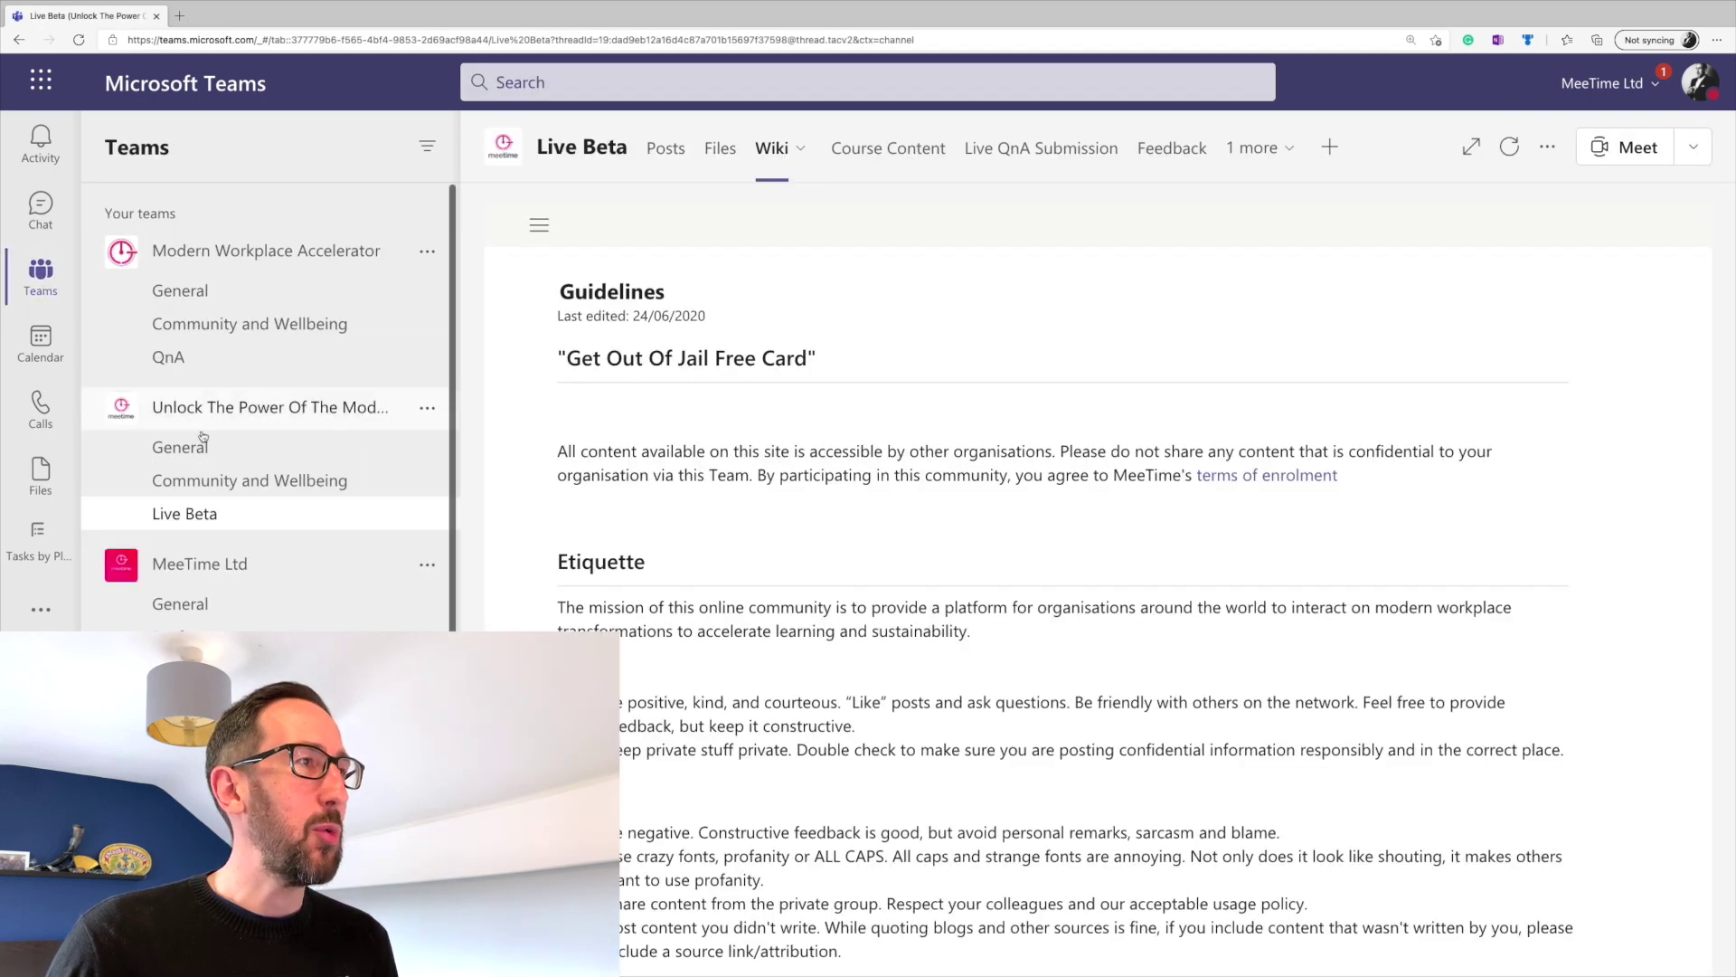
pyautogui.click(180, 290)
pyautogui.hotkey('ctrl', 'f')
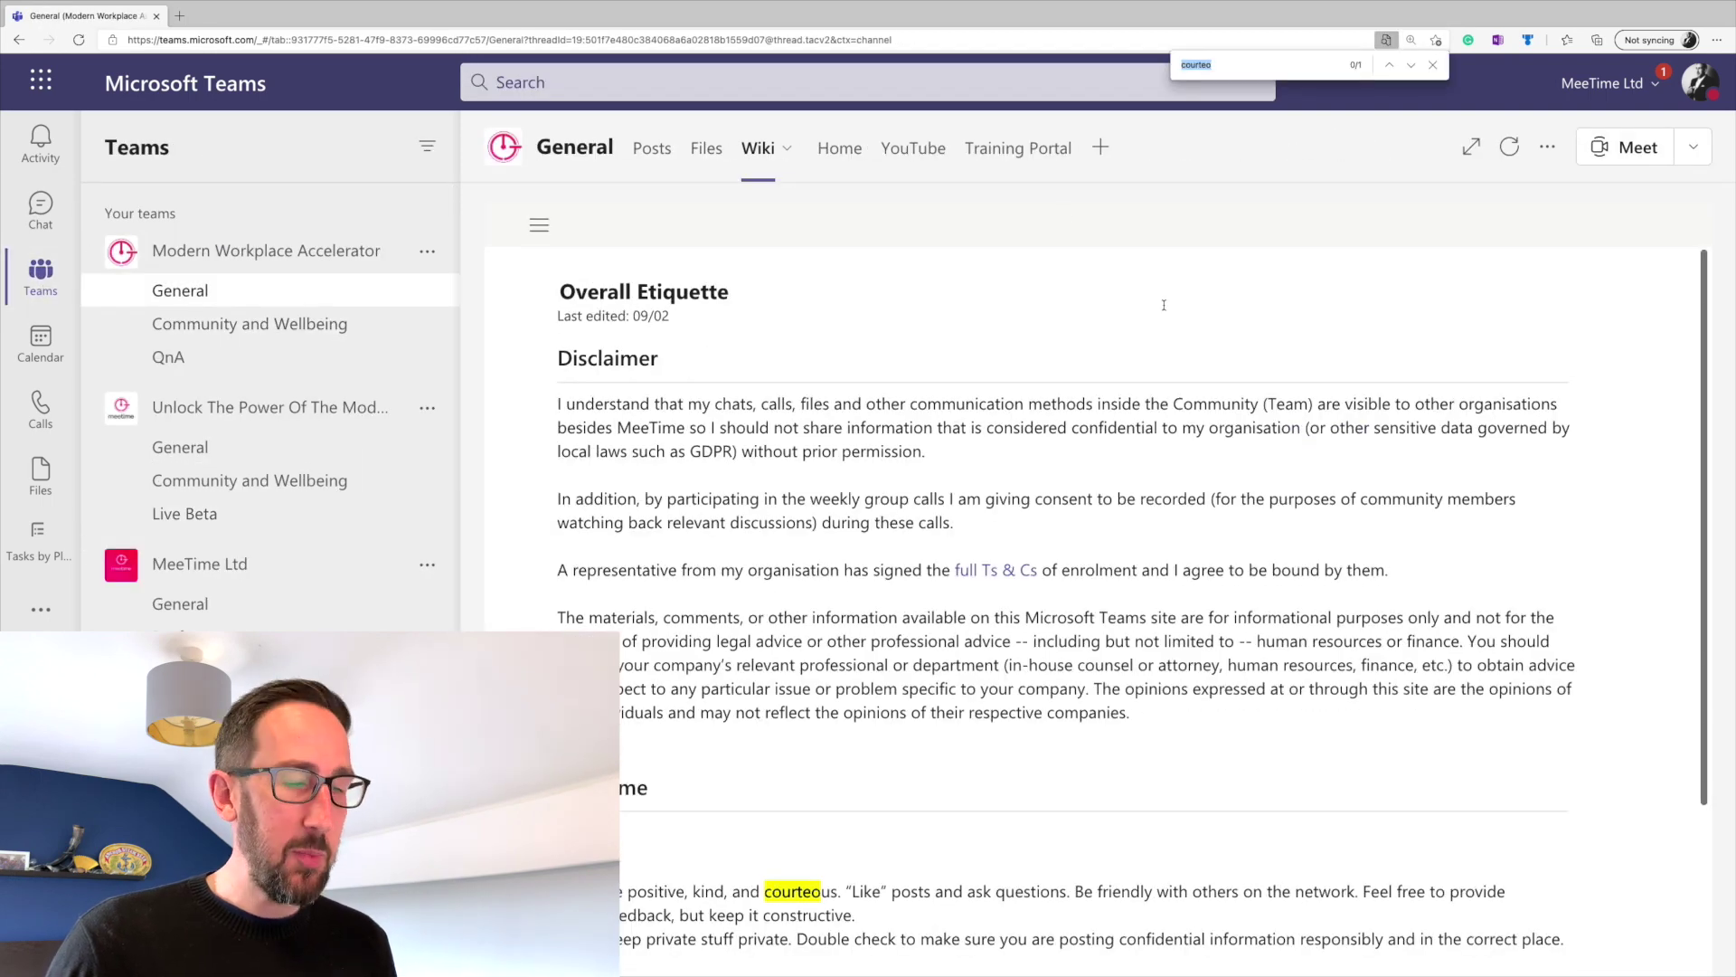
pyautogui.press('Escape')
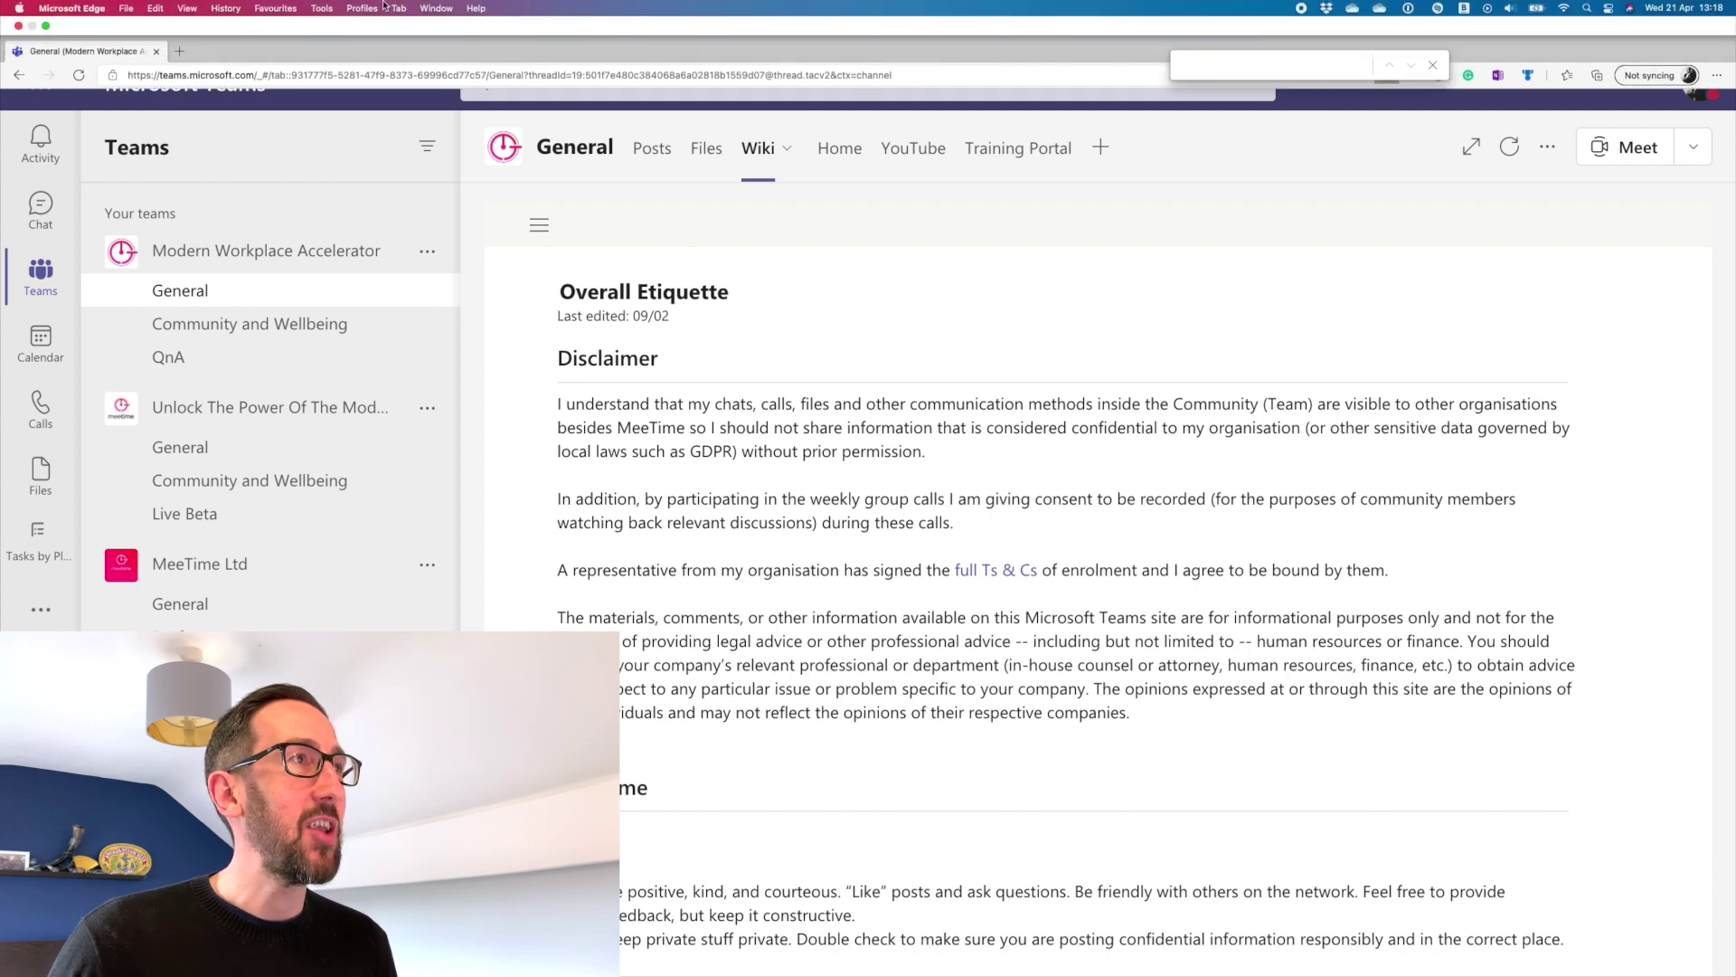
# - Use Edit > Find on Page to search 'disclaimer', then 'court', highlighting 'courteous'
pyautogui.click(155, 7)
pyautogui.moveTo(175, 178)
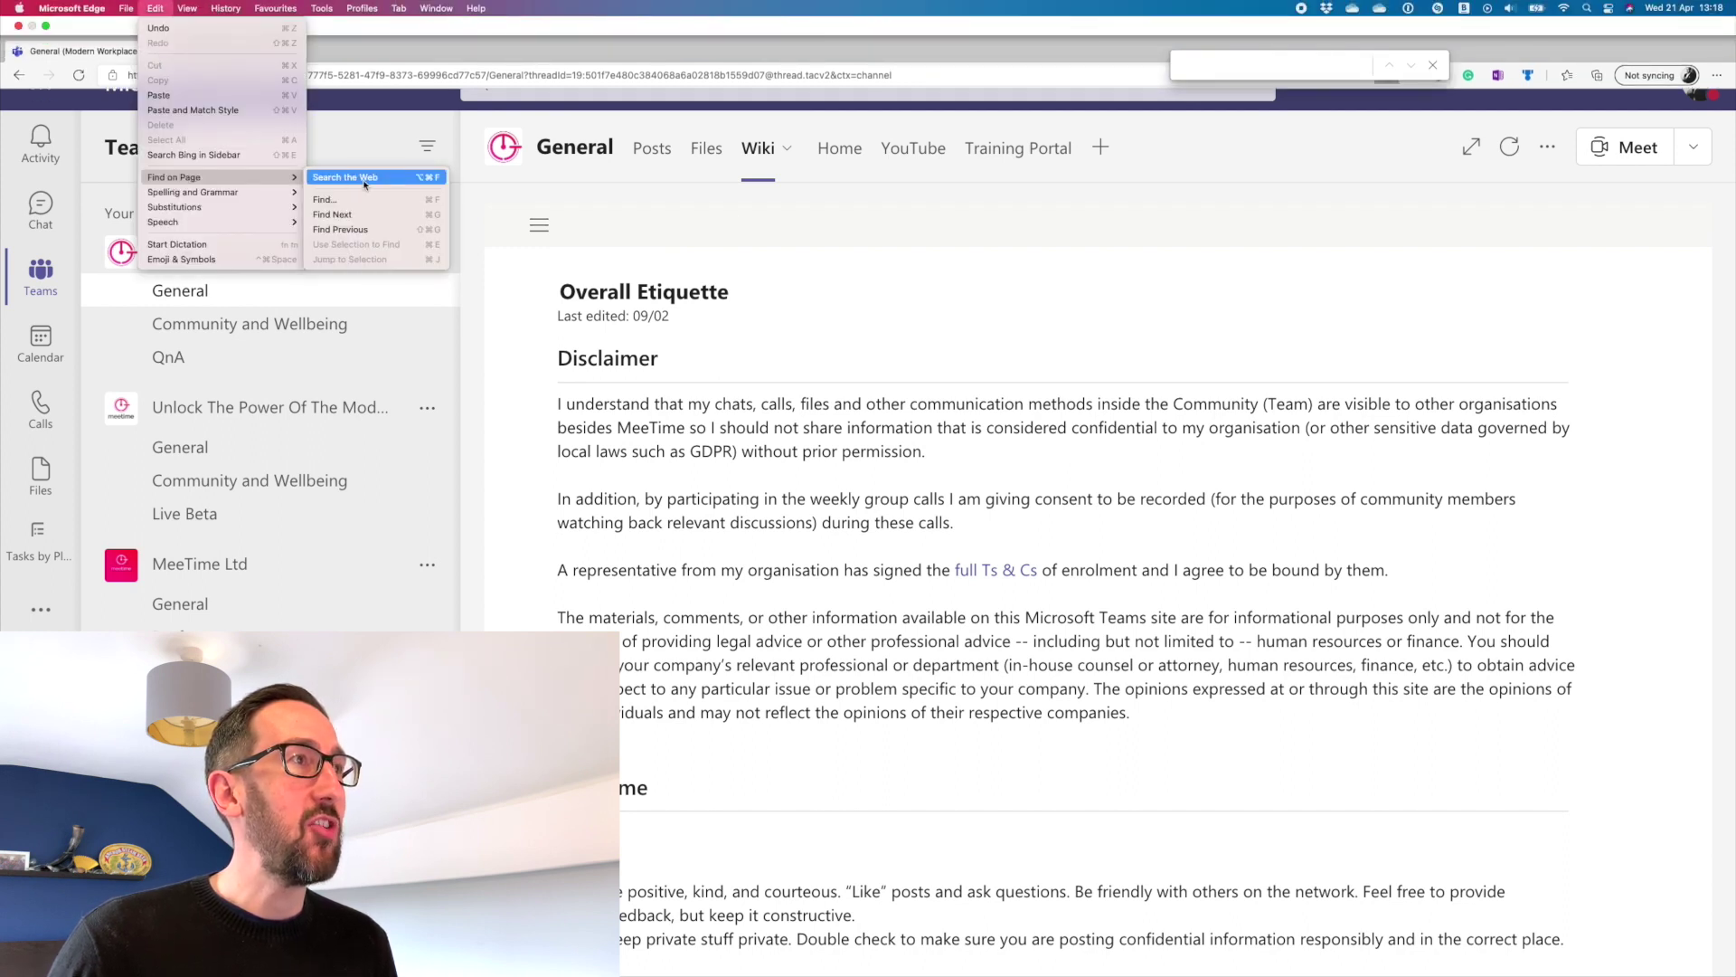
pyautogui.click(327, 200)
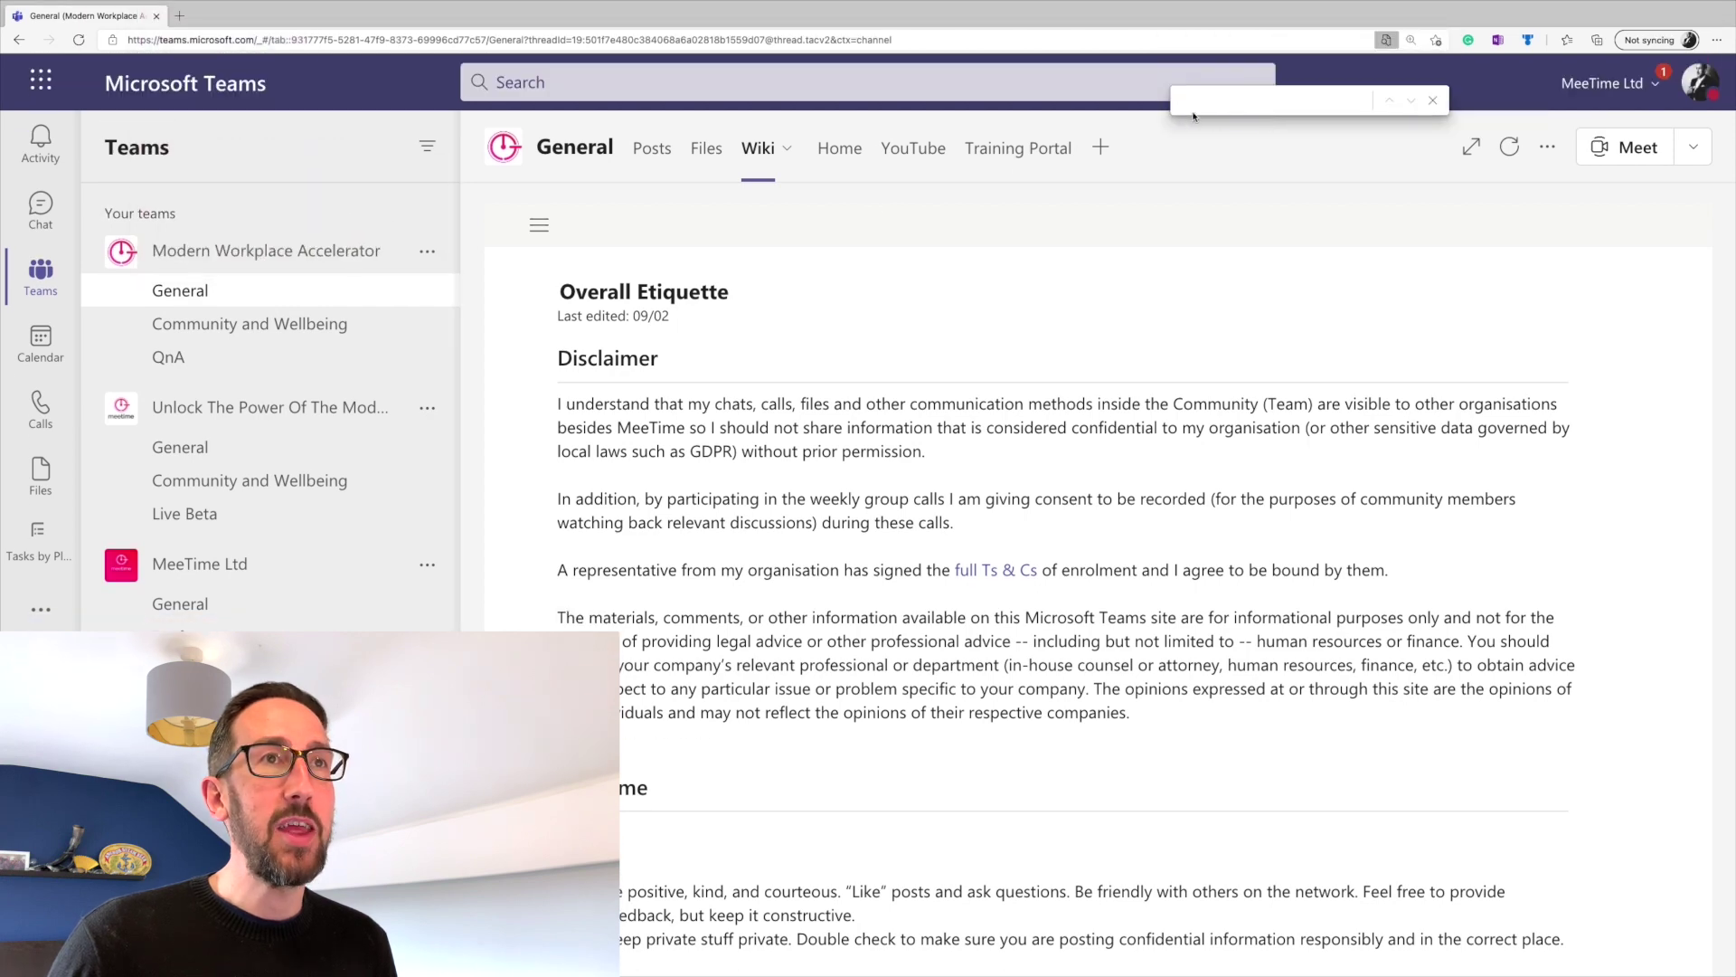
pyautogui.write('di')
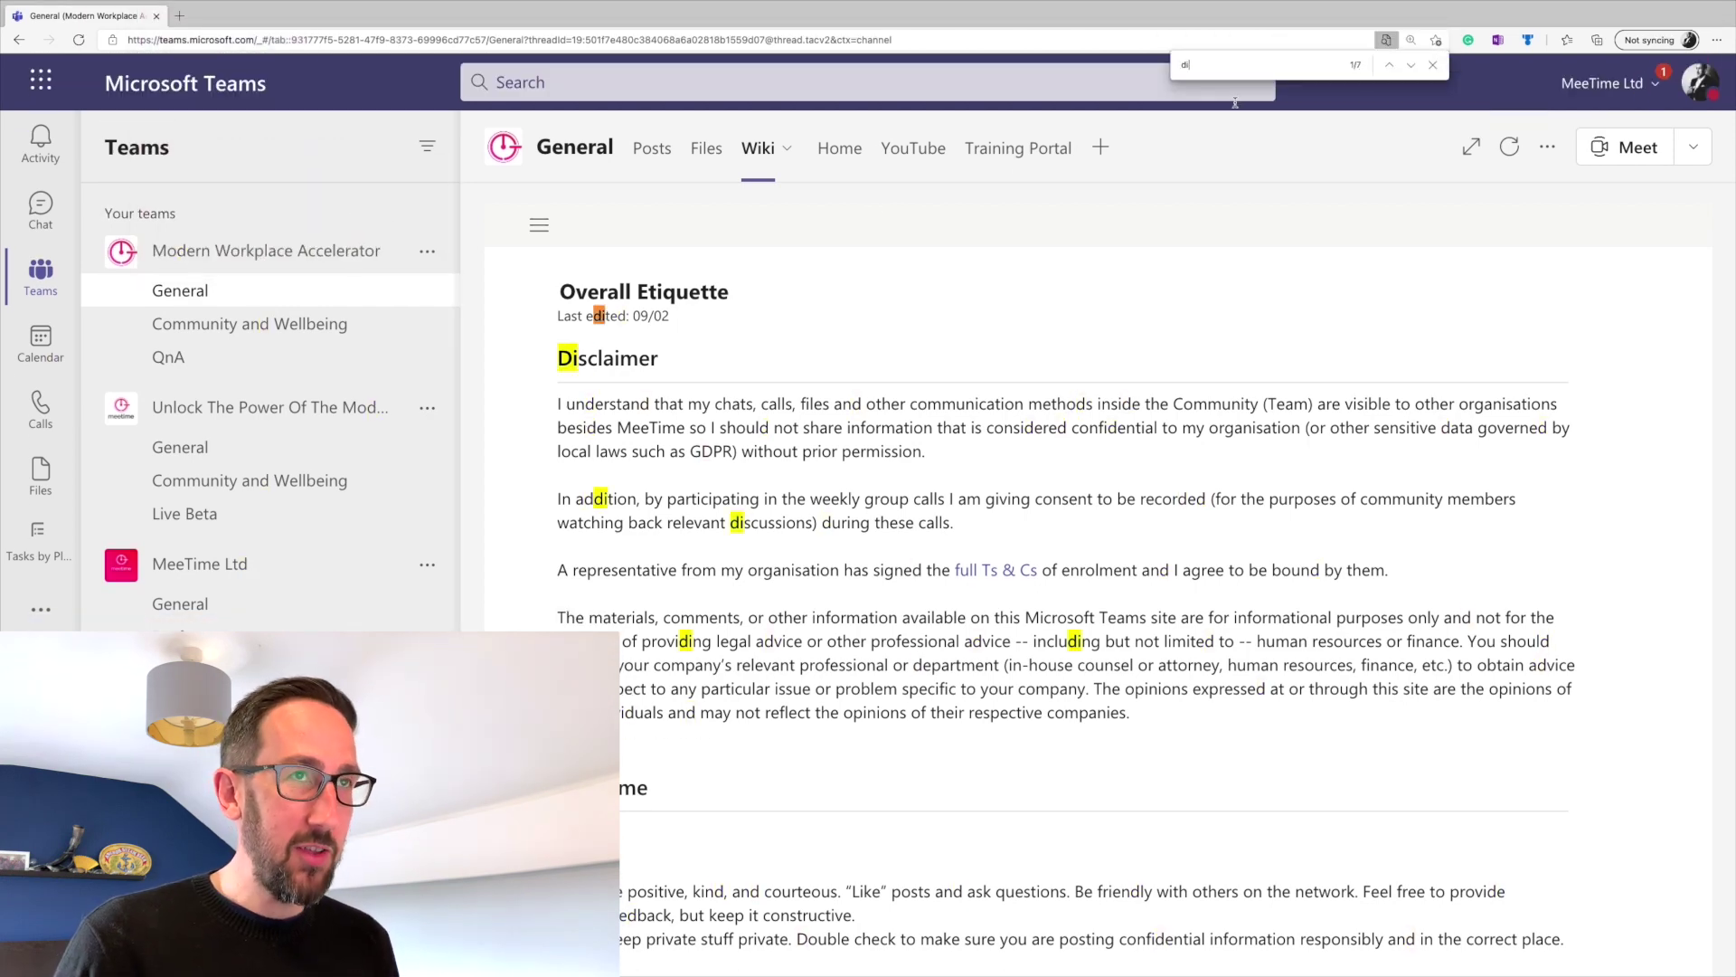
pyautogui.write('sclaimer')
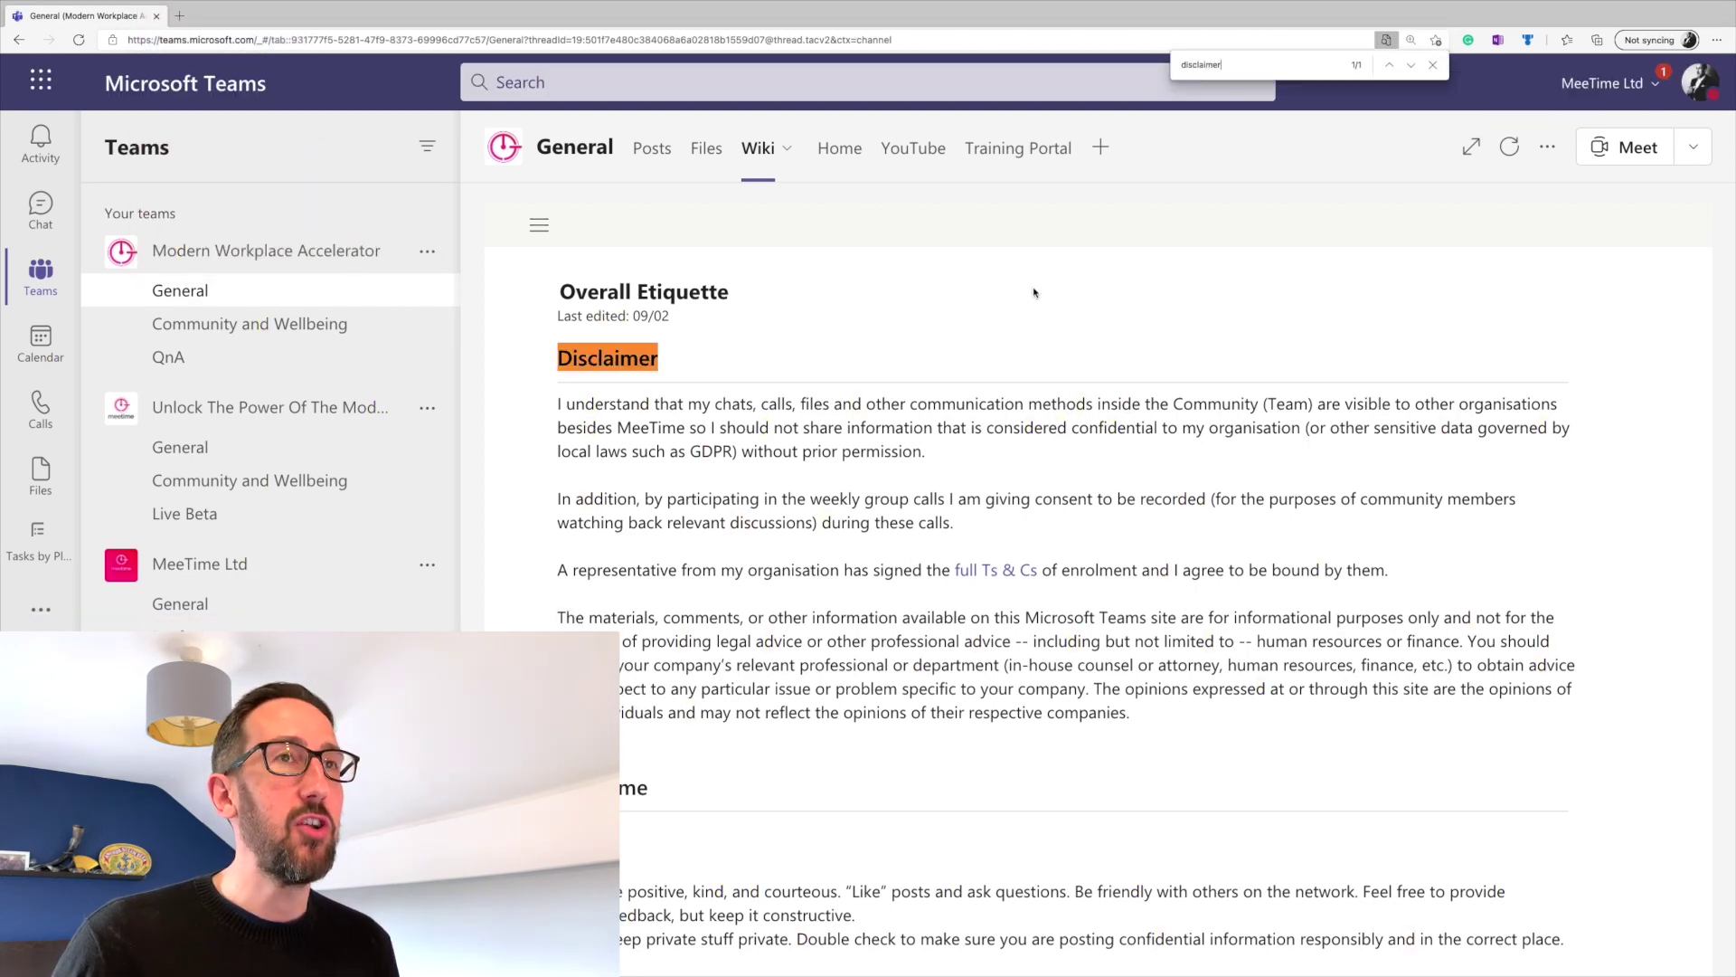
pyautogui.scroll(-1, 1041, 596)
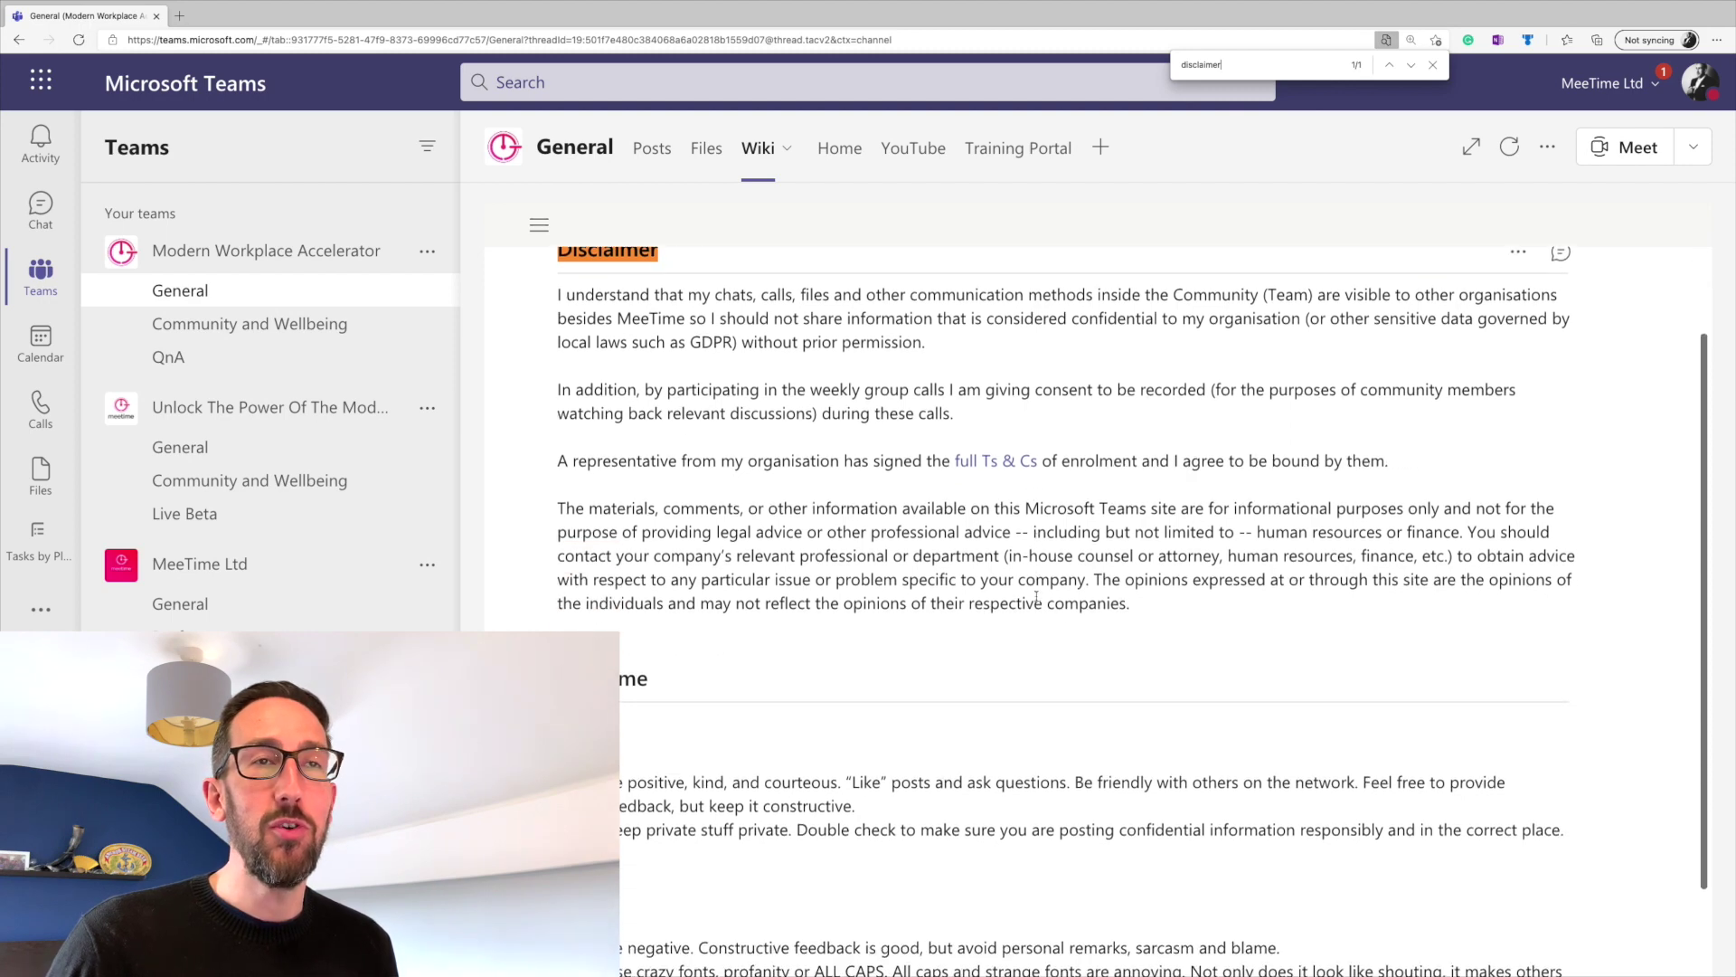
pyautogui.scroll(-3, 1040, 595)
pyautogui.scroll(5, 1036, 596)
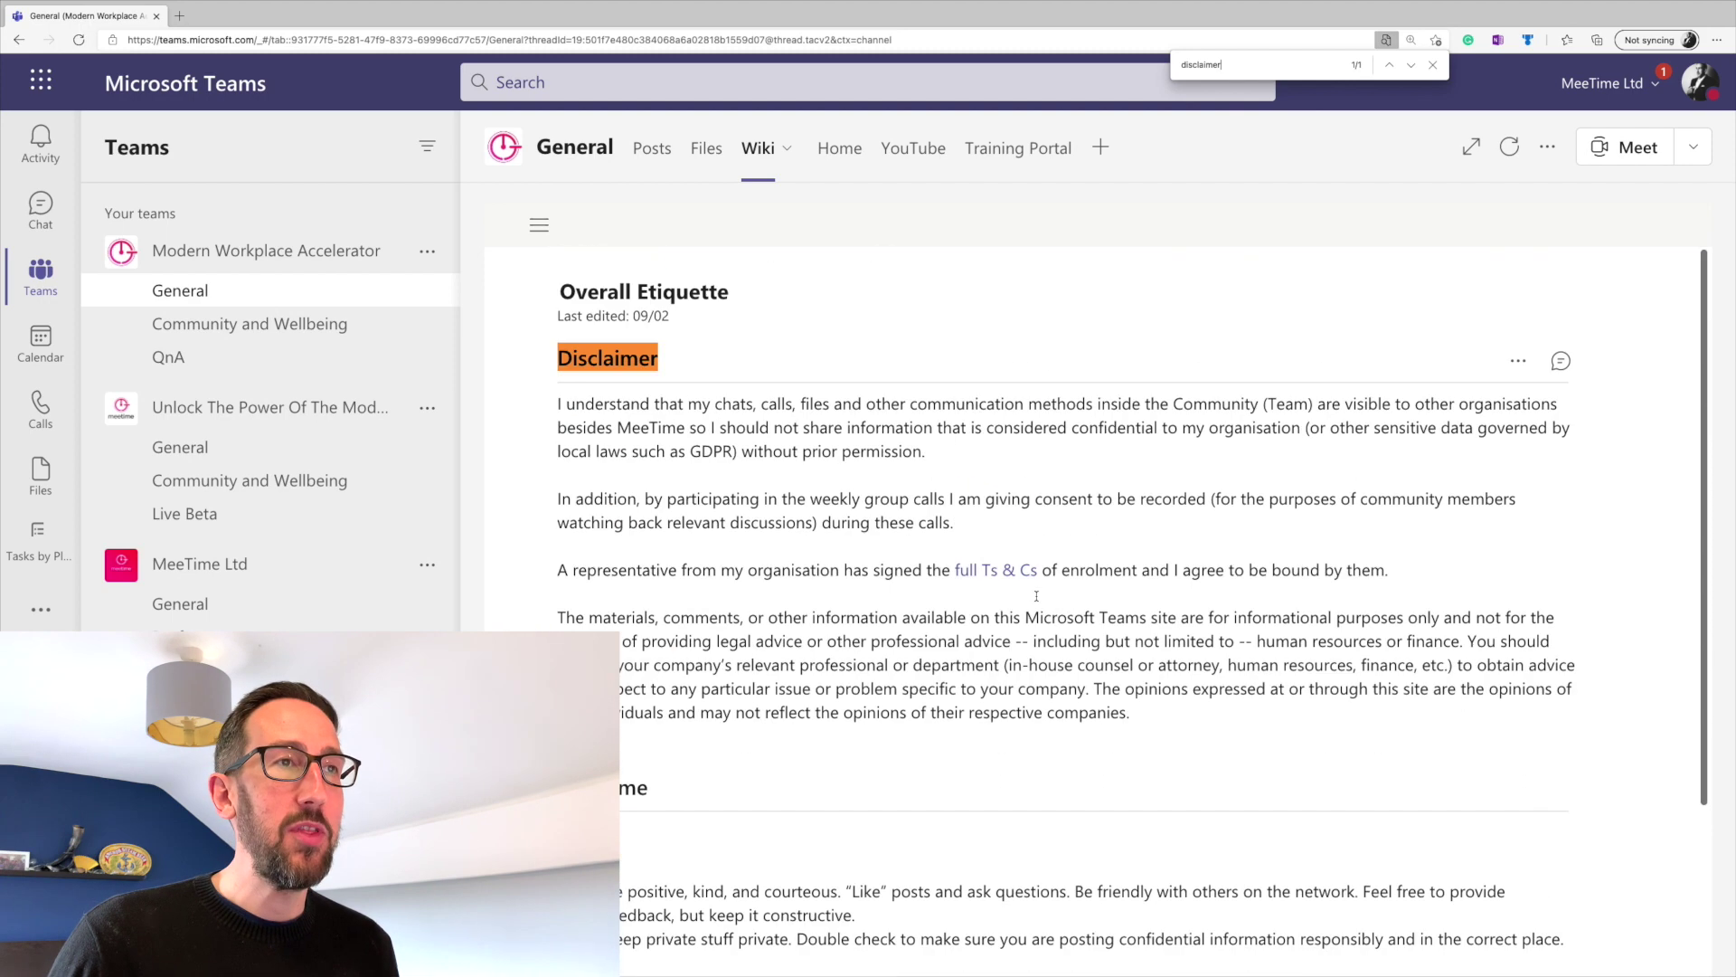
pyautogui.doubleClick(1229, 65)
pyautogui.write('court')
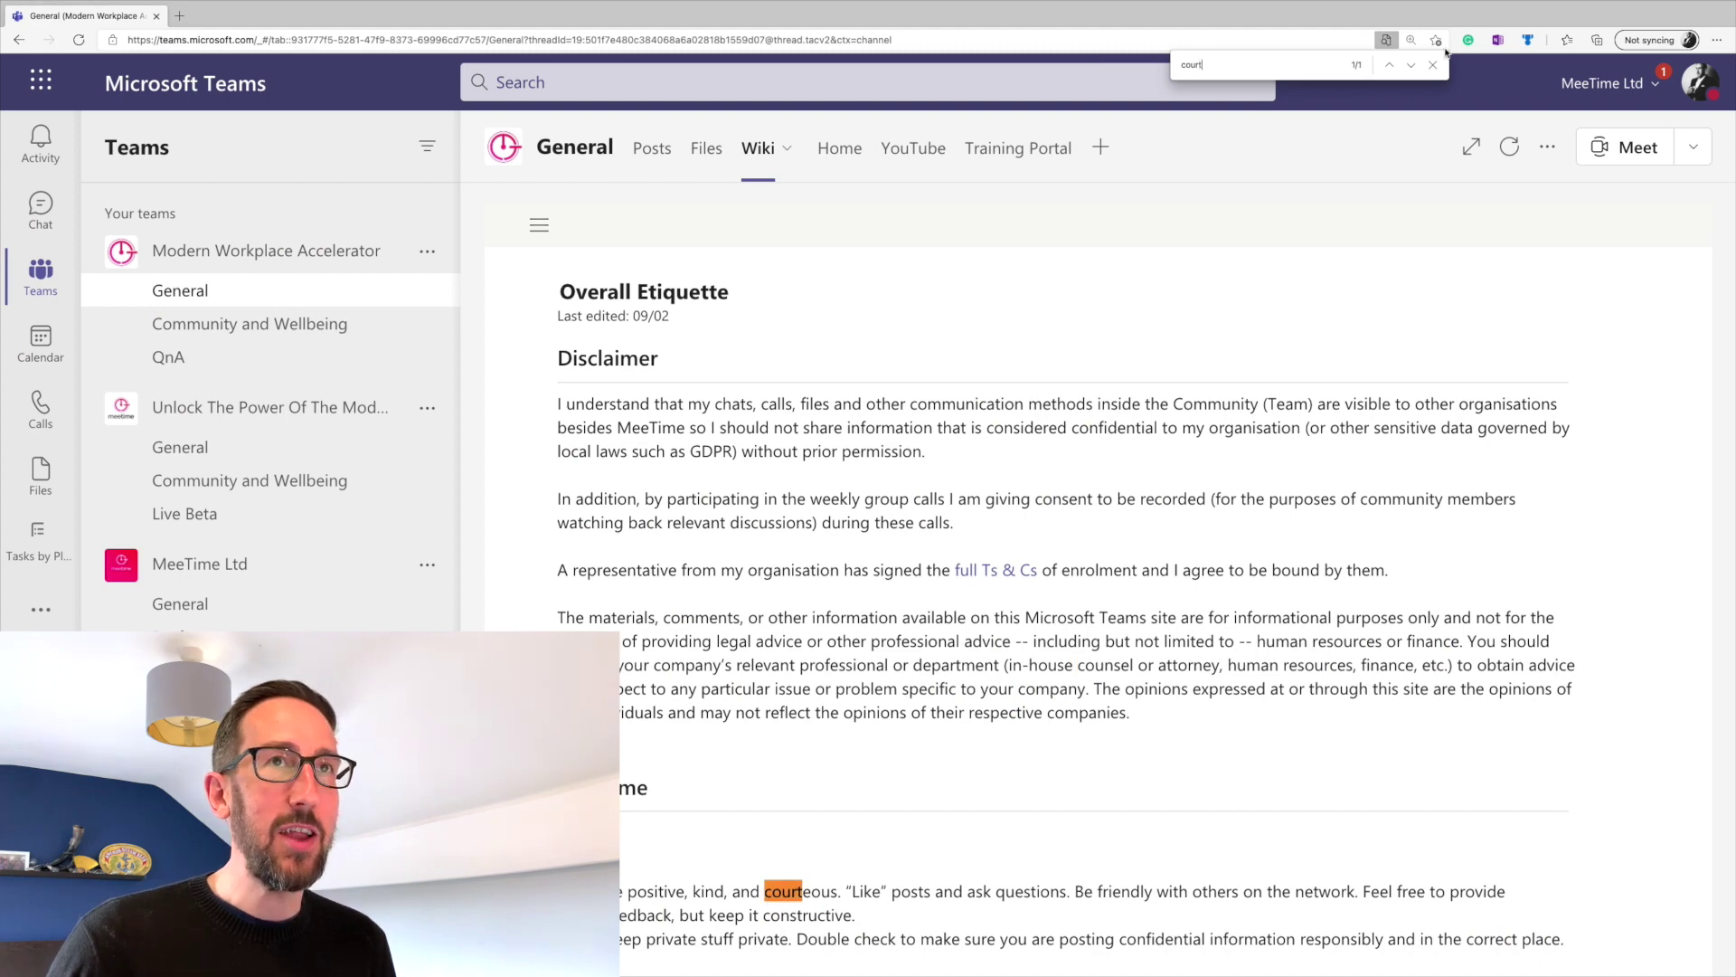
pyautogui.click(1410, 66)
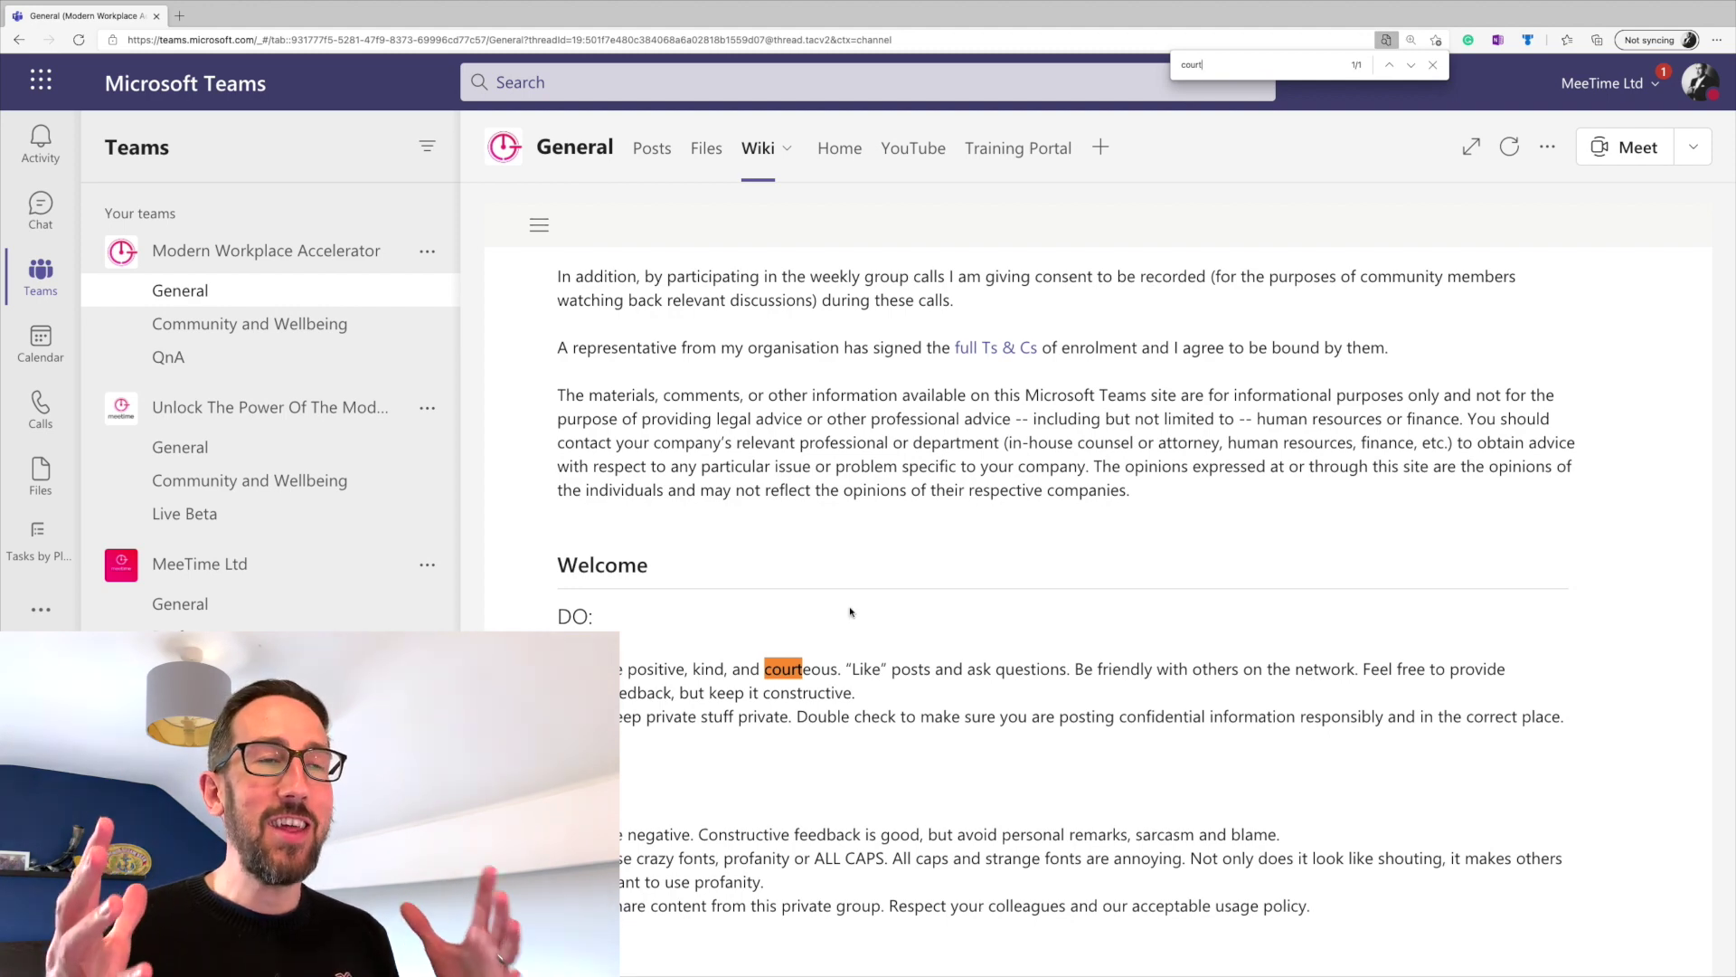
pyautogui.scroll(-1, 851, 613)
pyautogui.scroll(3, 851, 611)
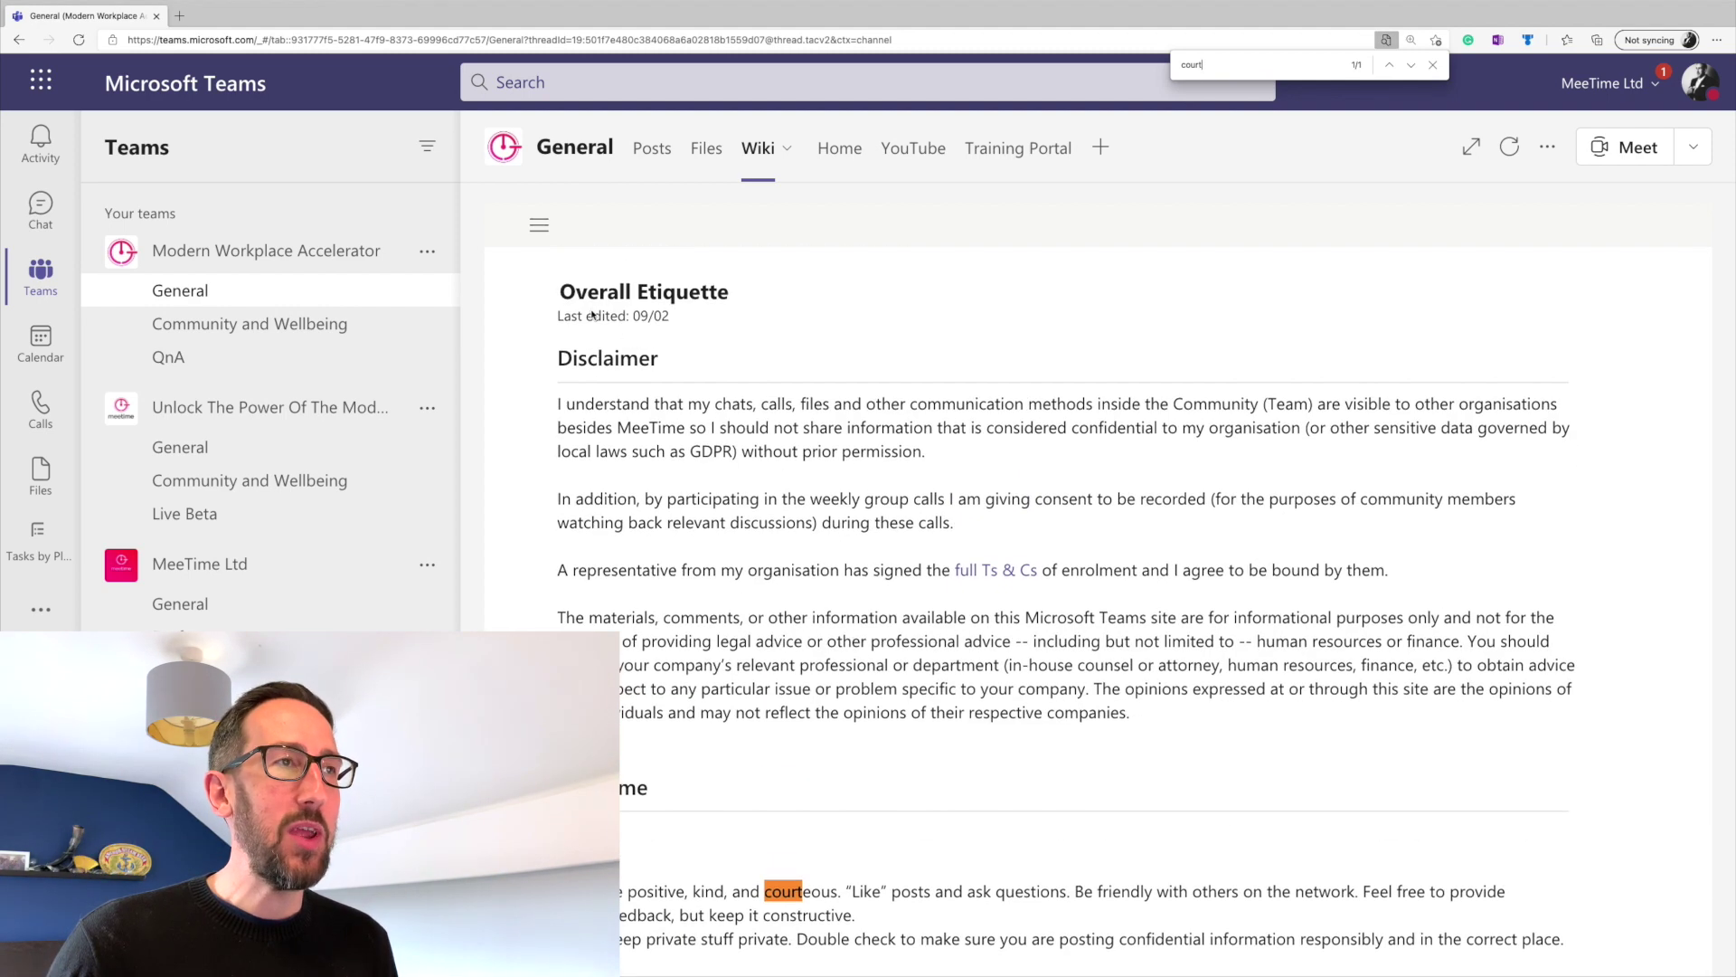
# - Open the Live Beta channel's Wiki, browse Orientation, then show the Guidelines page
pyautogui.click(214, 513)
pyautogui.click(772, 148)
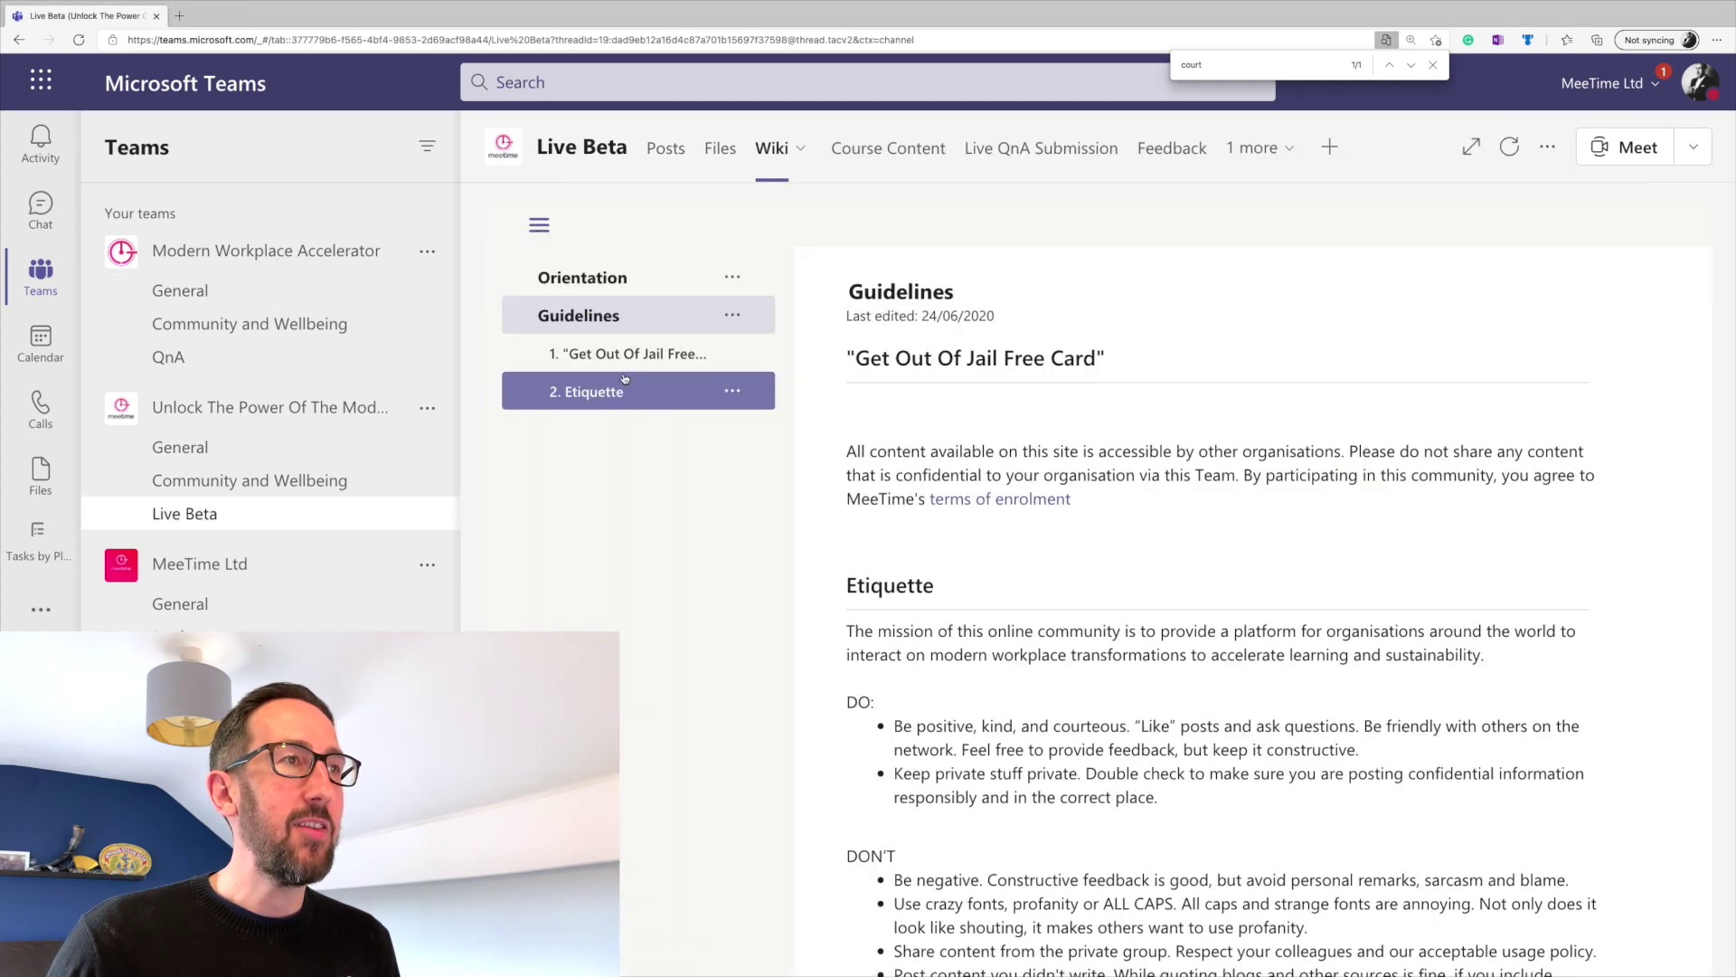
pyautogui.click(584, 276)
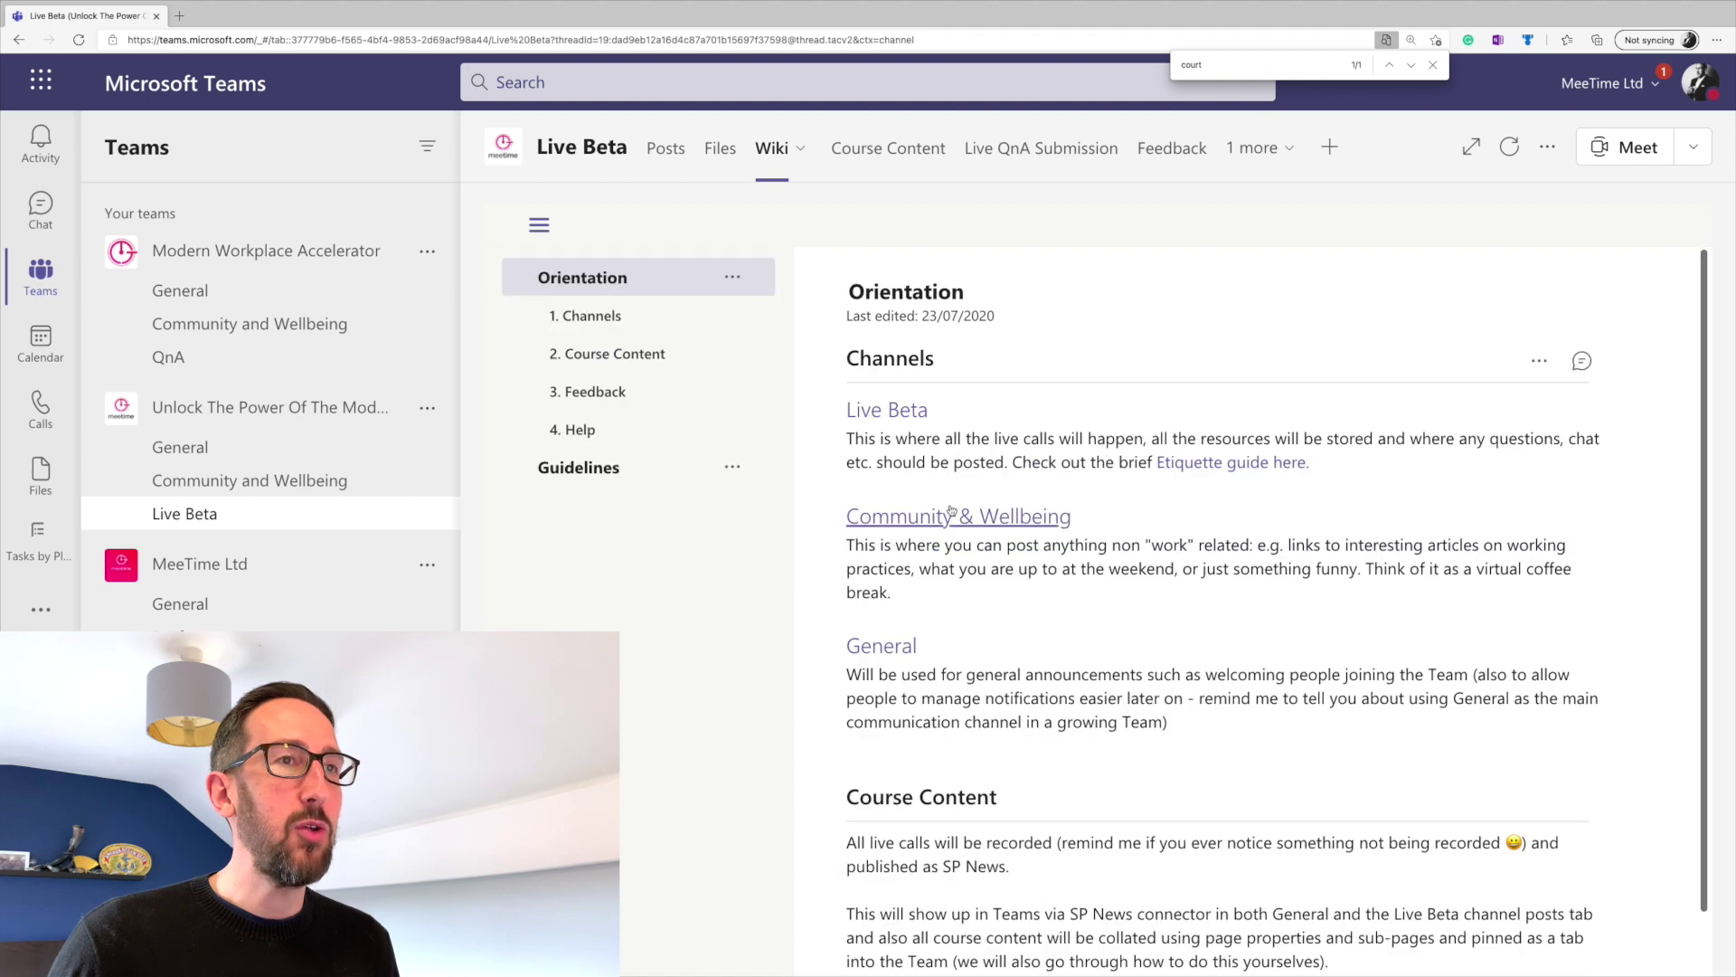
pyautogui.scroll(-2, 950, 505)
pyautogui.scroll(-3, 950, 506)
pyautogui.scroll(-2, 949, 505)
pyautogui.scroll(-3, 950, 505)
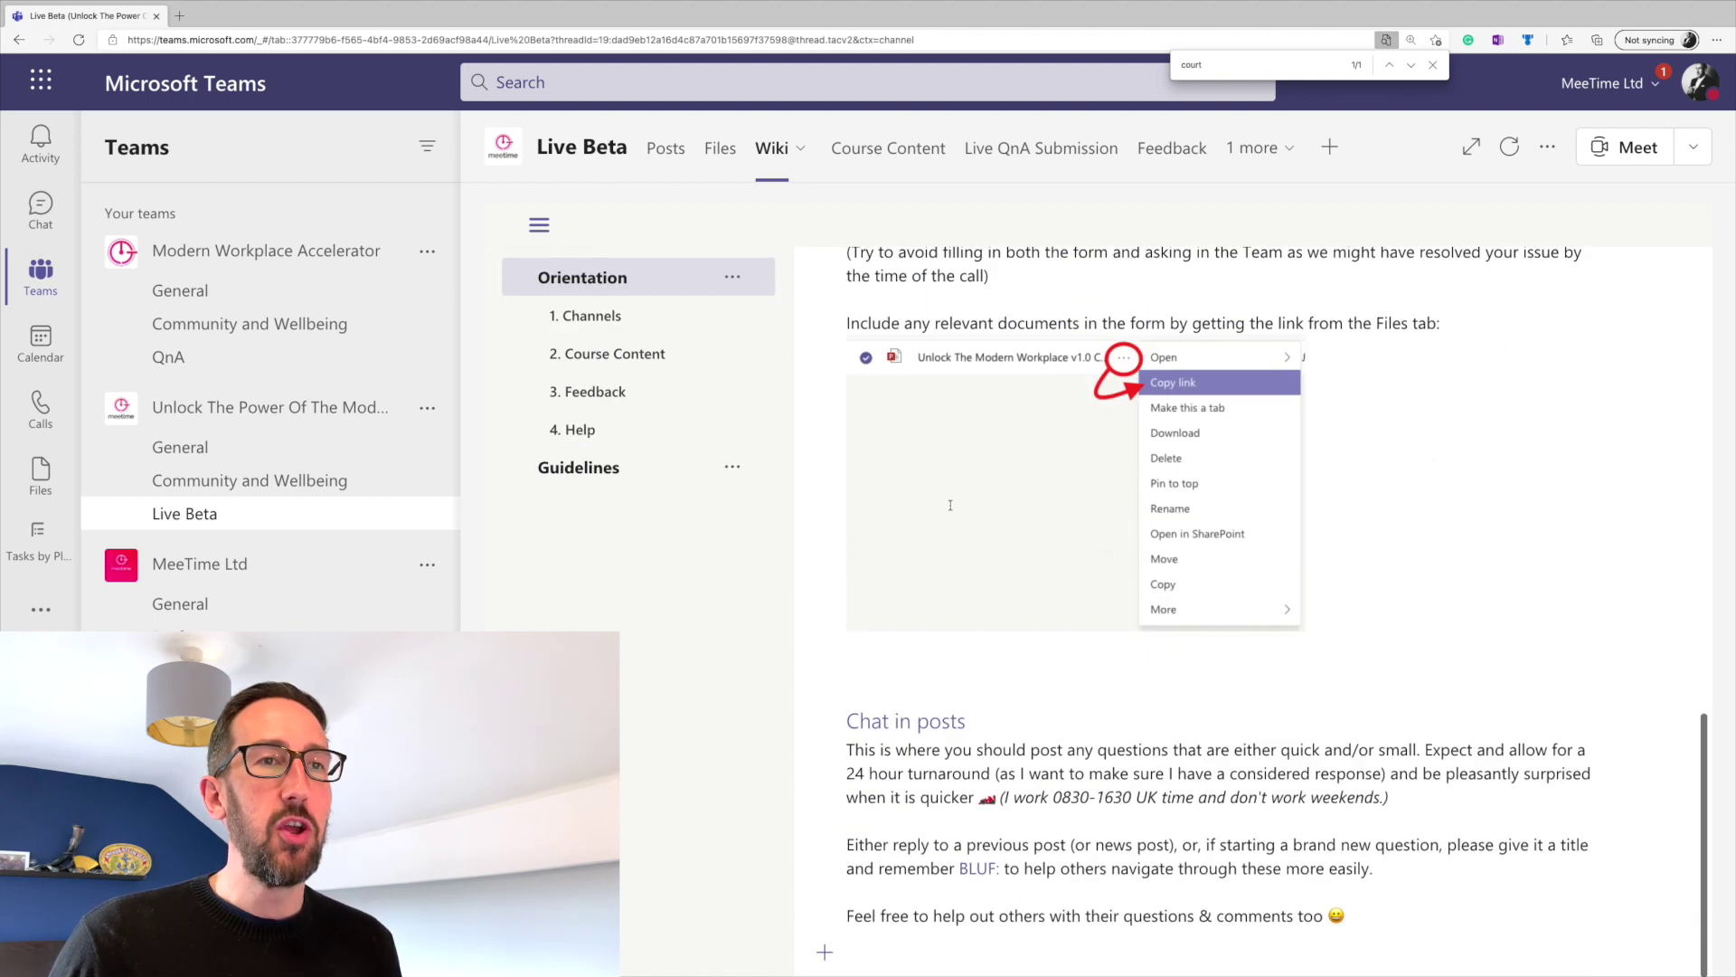
pyautogui.scroll(10, 950, 509)
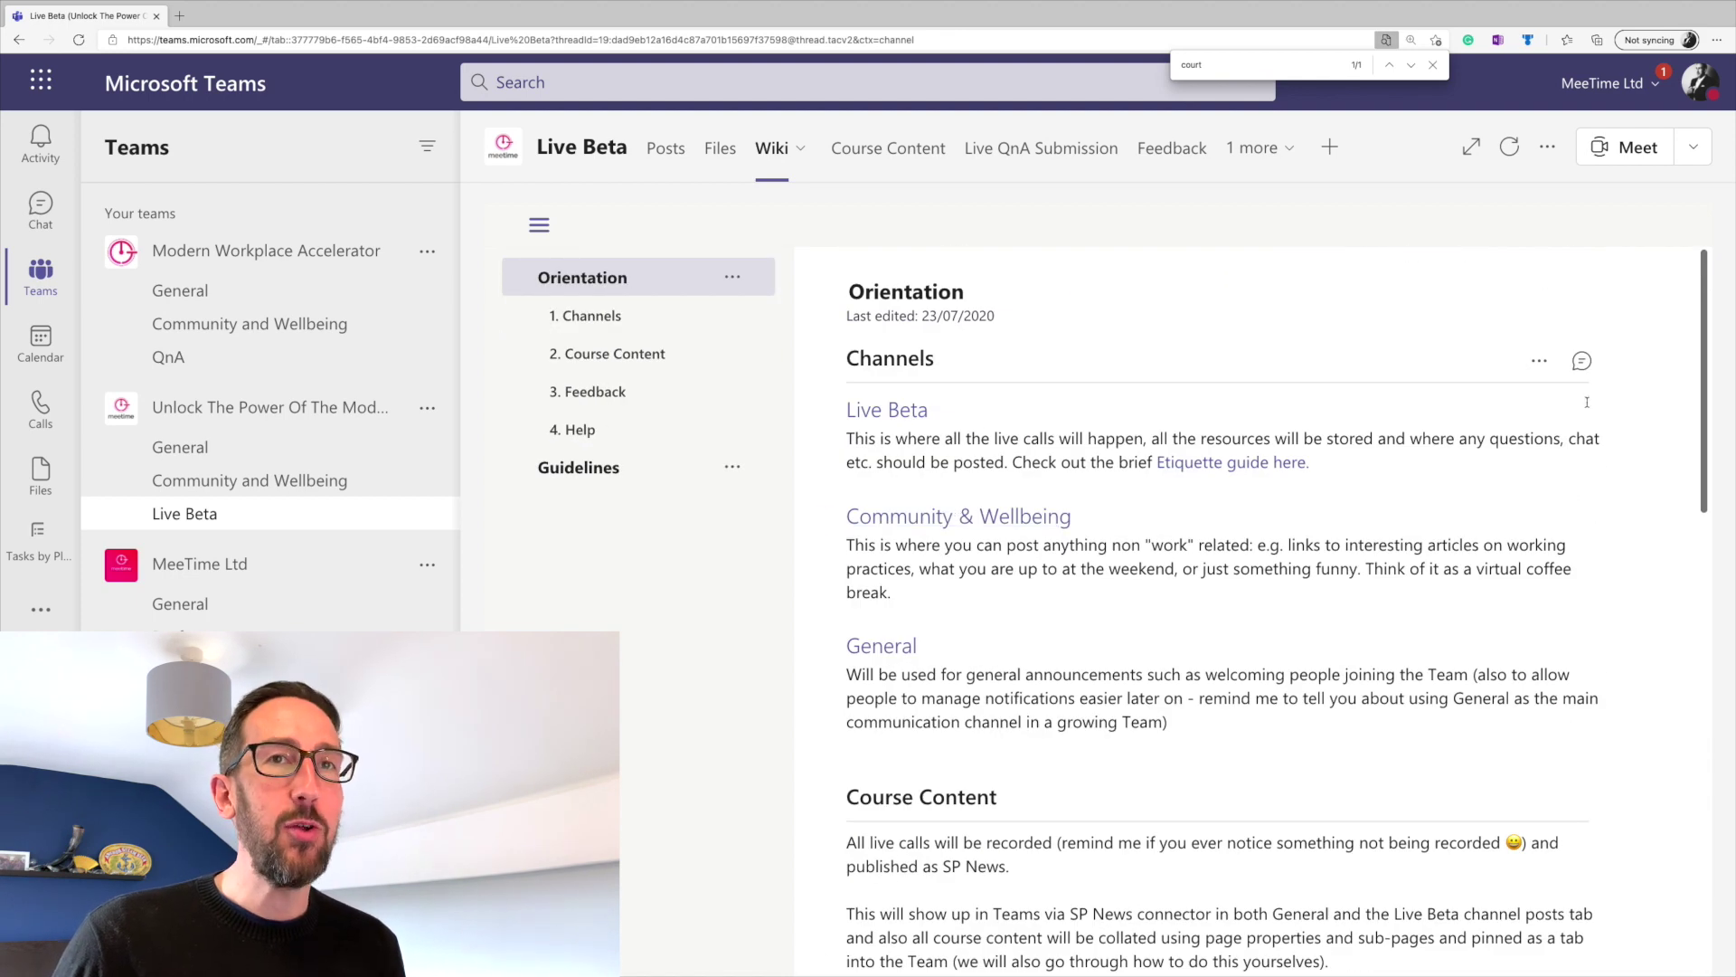
pyautogui.scroll(-7, 1641, 432)
pyautogui.scroll(-3, 1641, 430)
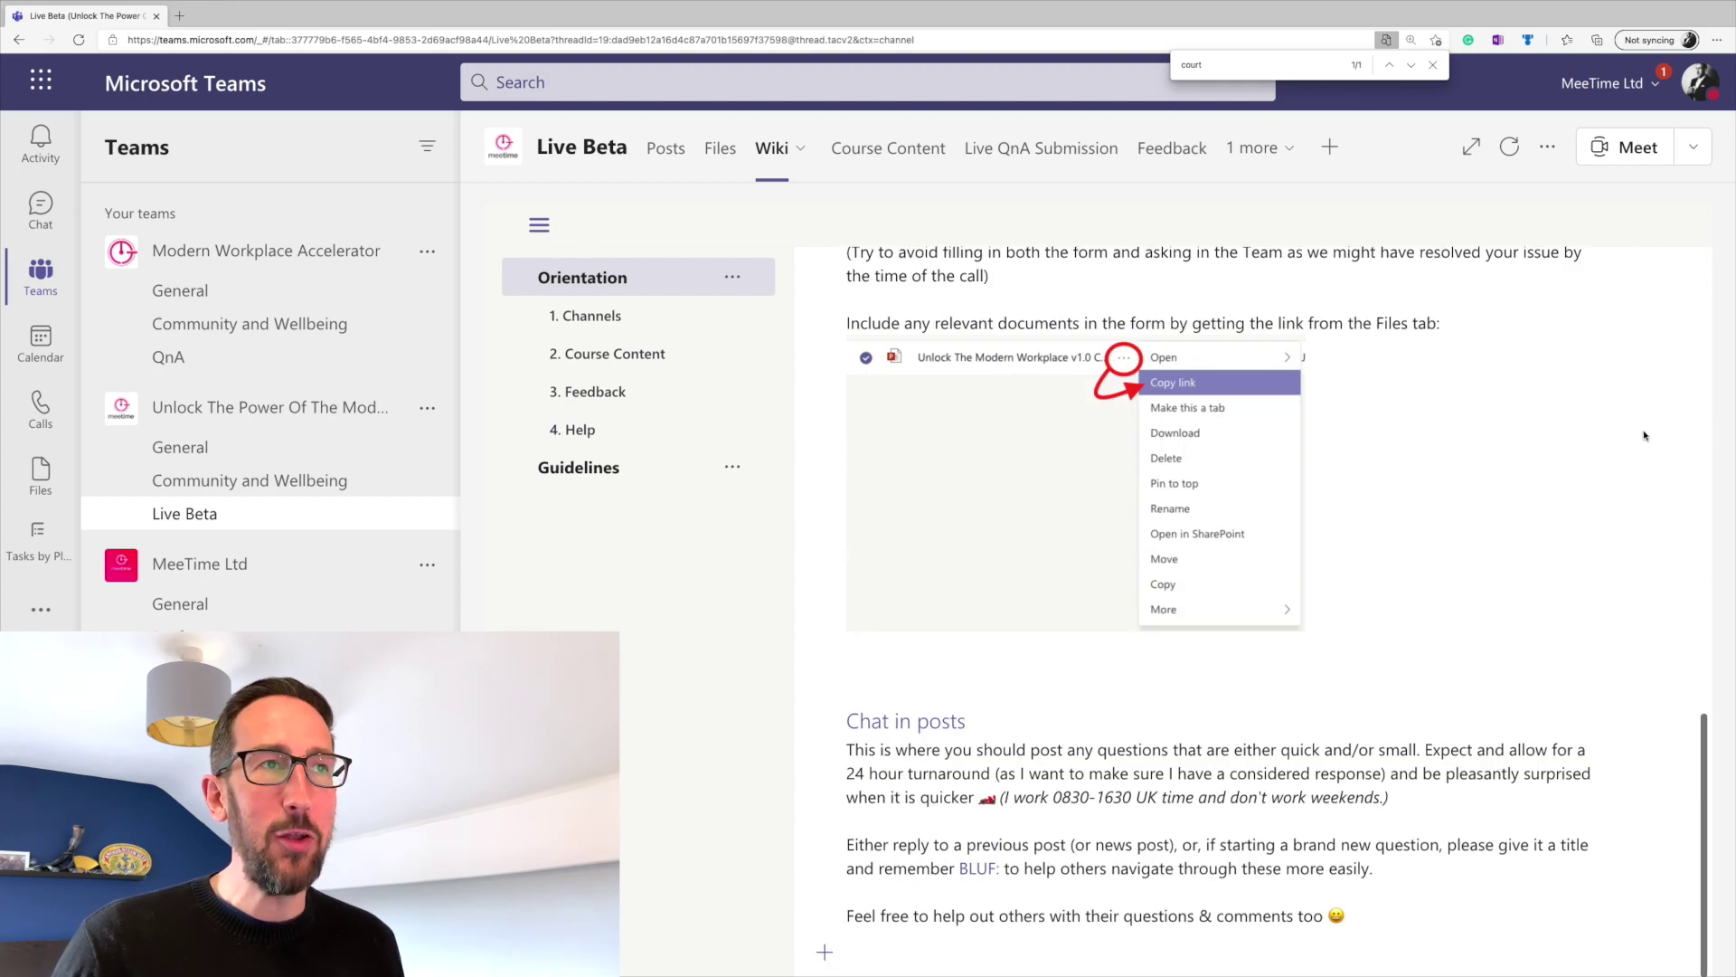
pyautogui.click(603, 470)
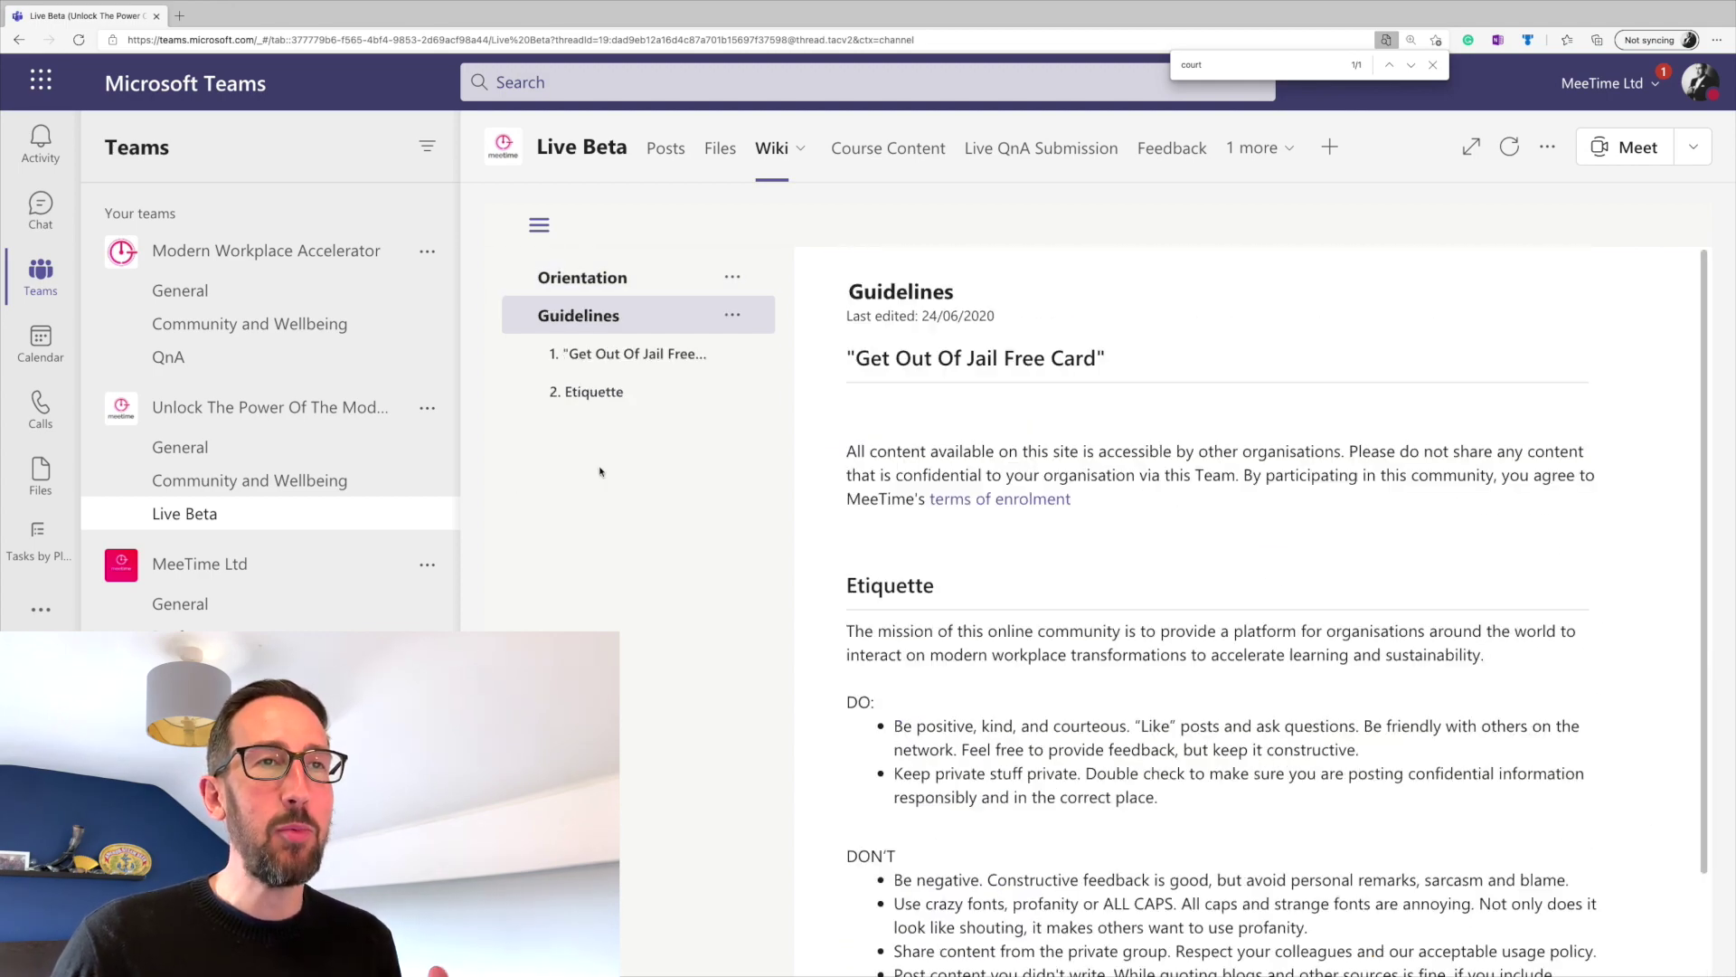
pyautogui.scroll(-1, 1163, 528)
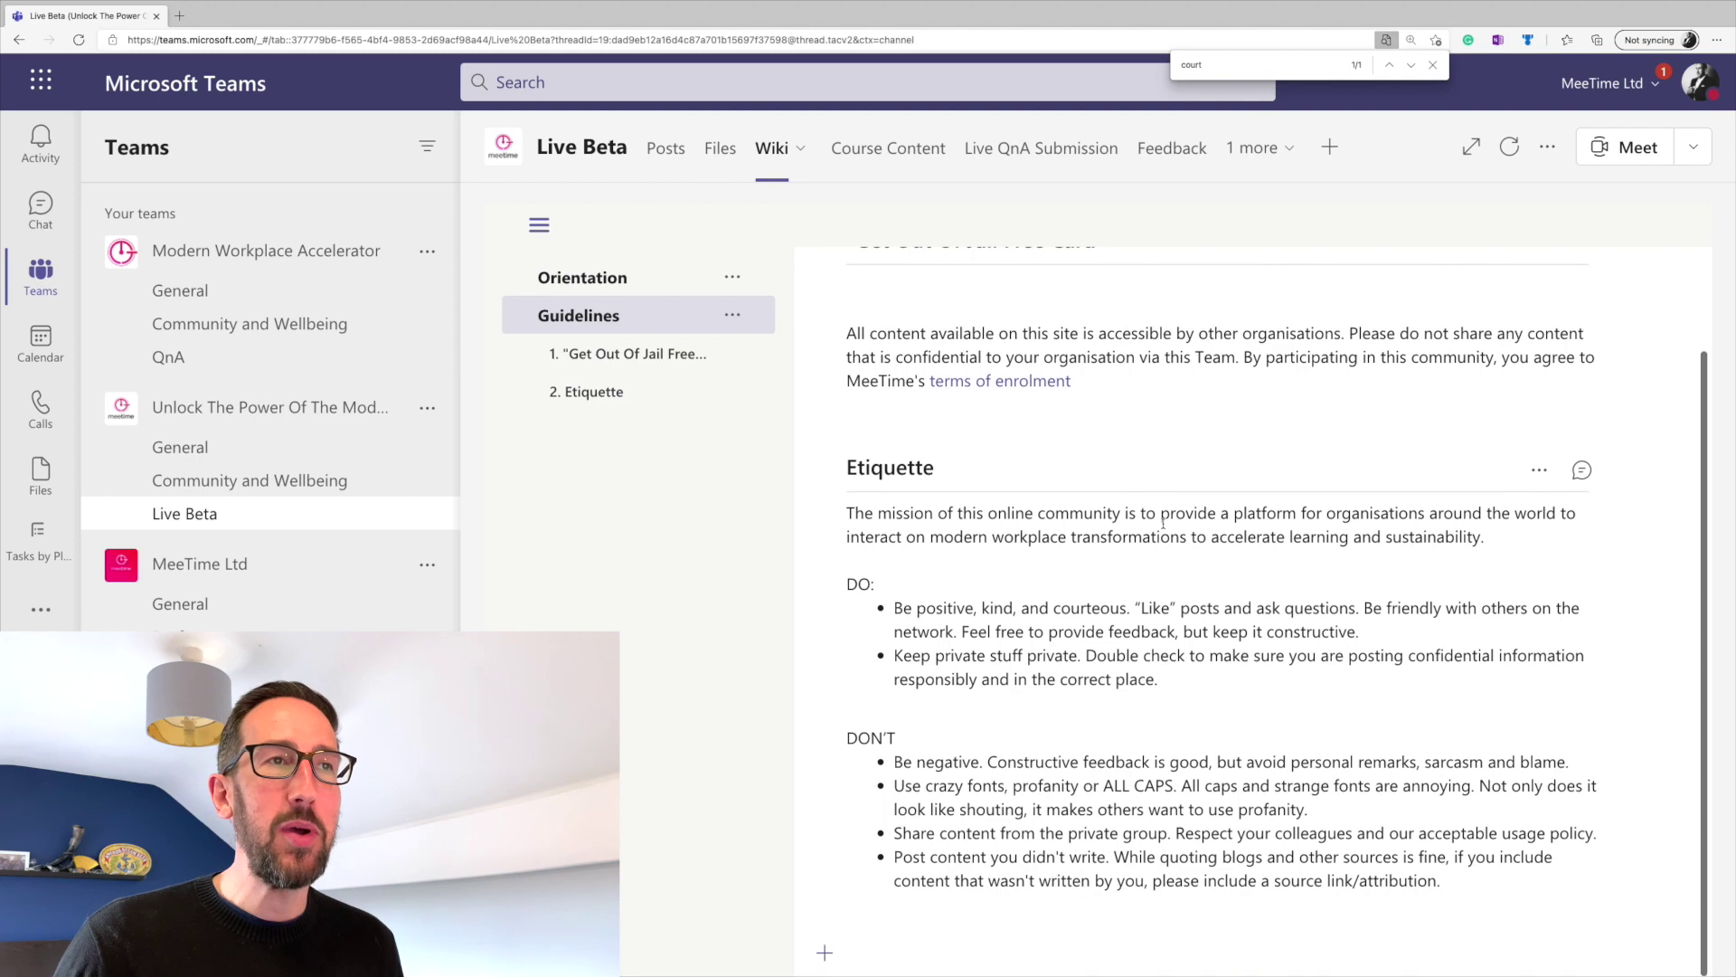
pyautogui.scroll(2, 1072, 525)
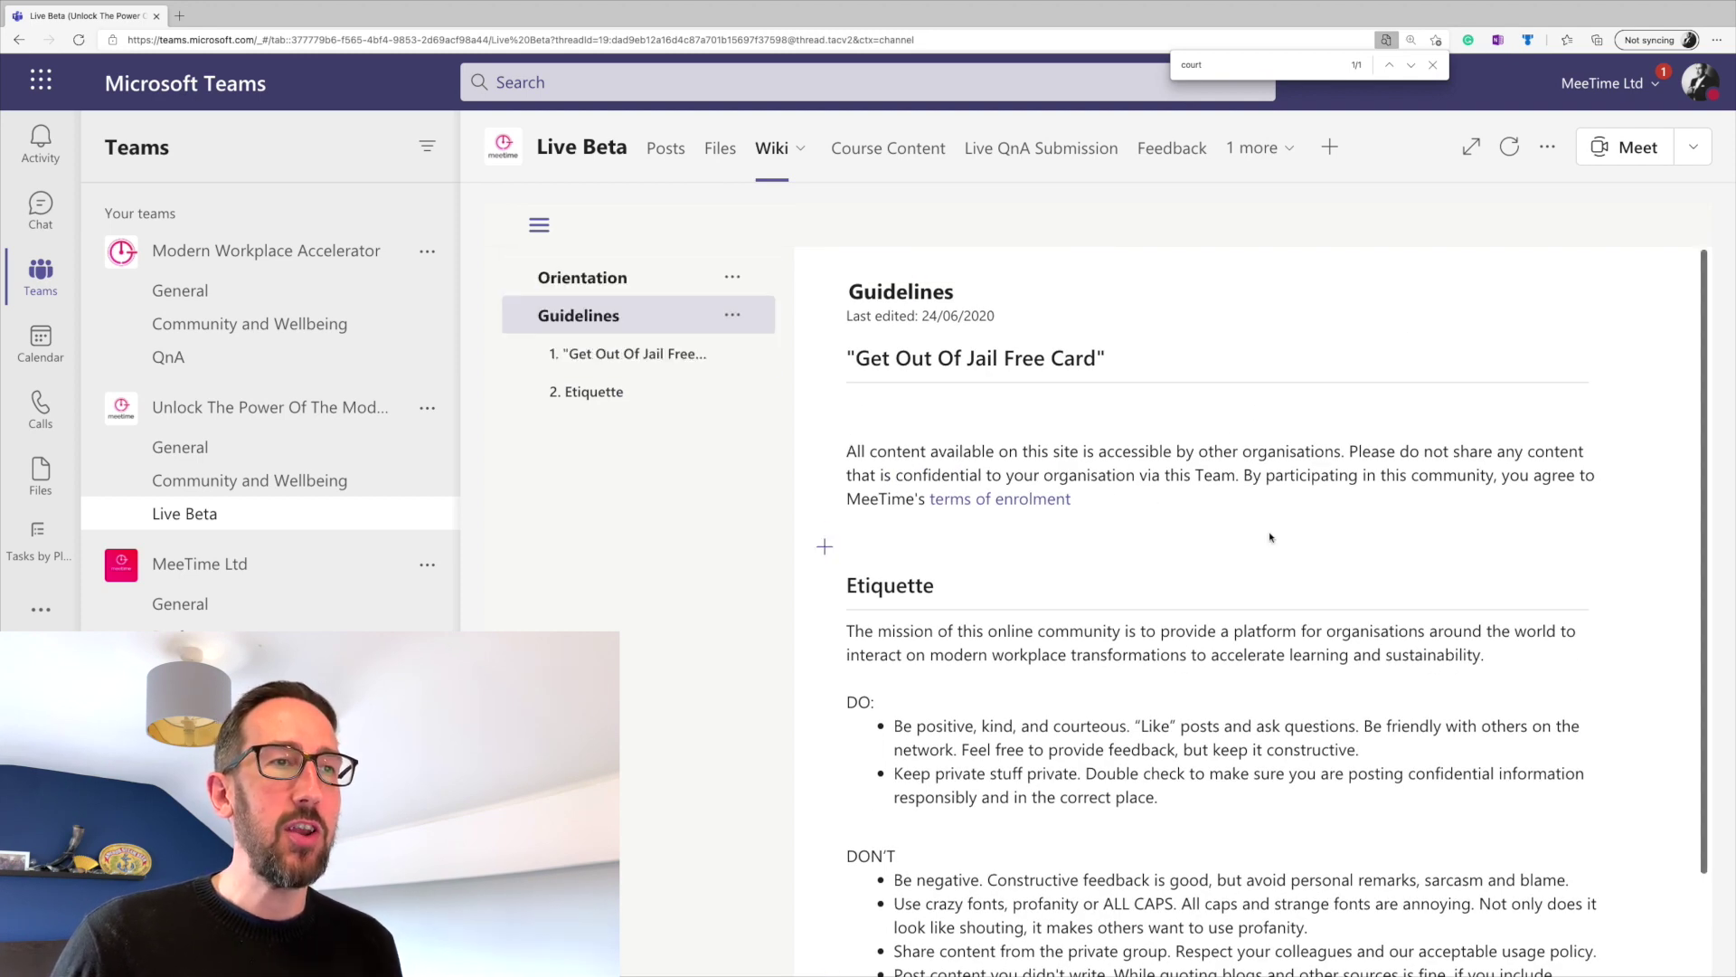
pyautogui.scroll(-2, 1270, 537)
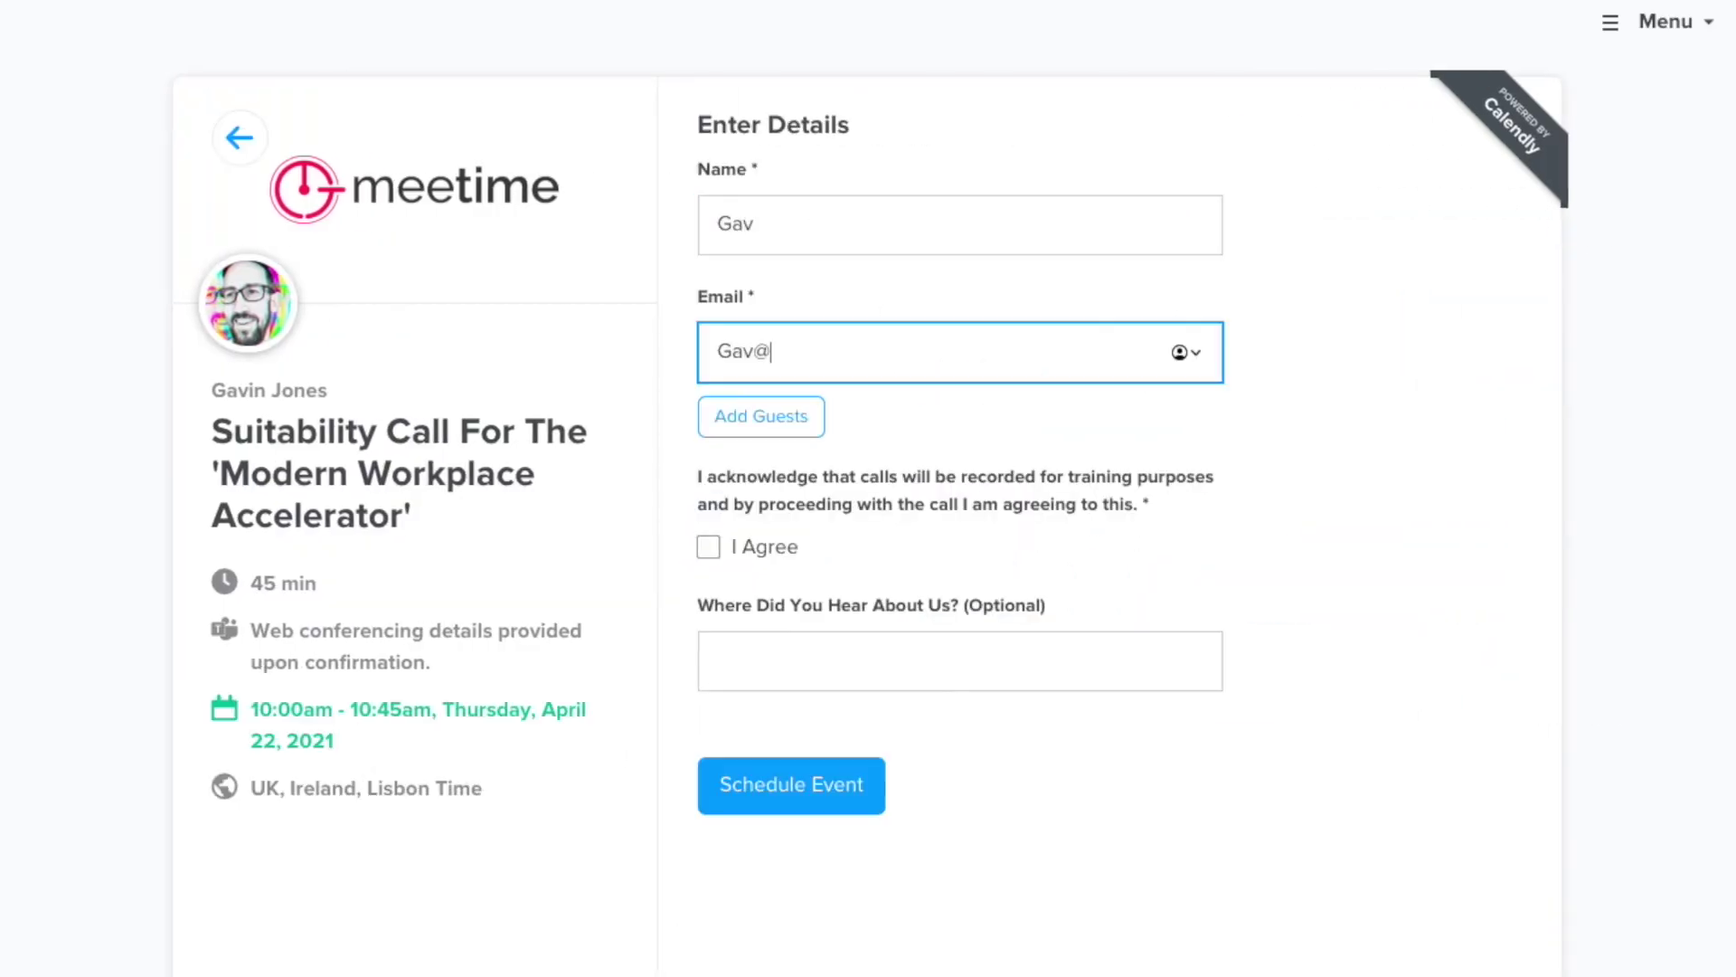
# - Agree to call recording, give YouTube as referral source, and schedule the 10:00am April 22 call
pyautogui.click(707, 548)
pyautogui.press('Tab')
pyautogui.write('YouTube')
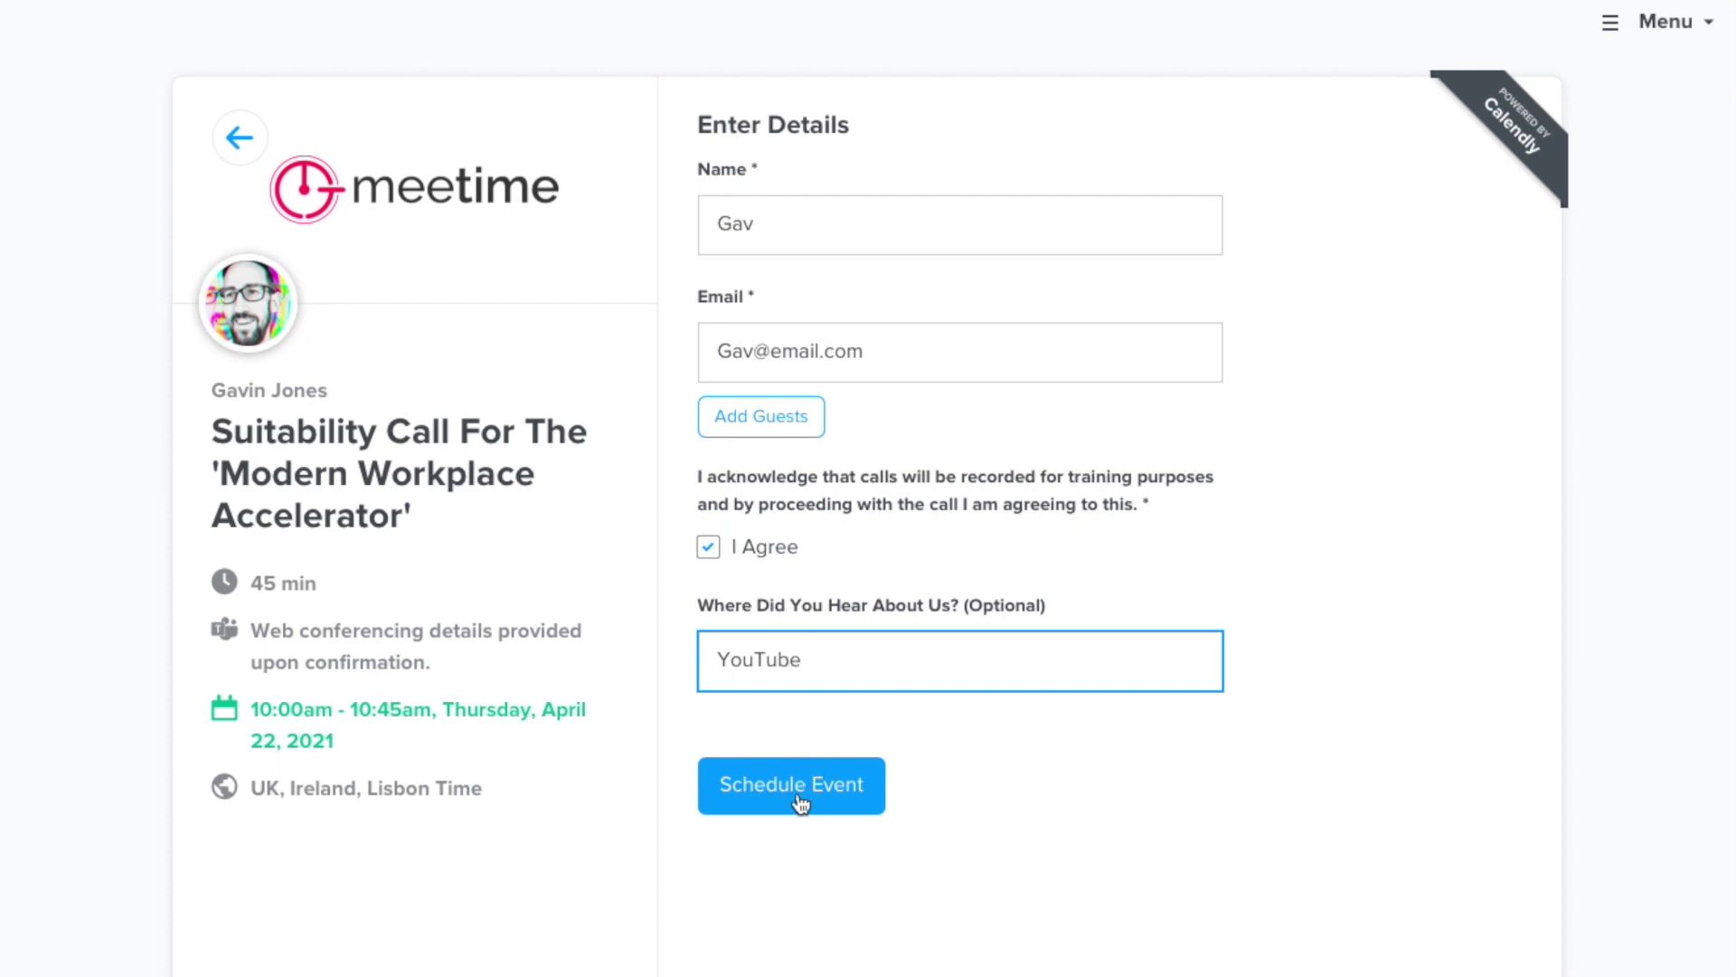
pyautogui.click(800, 804)
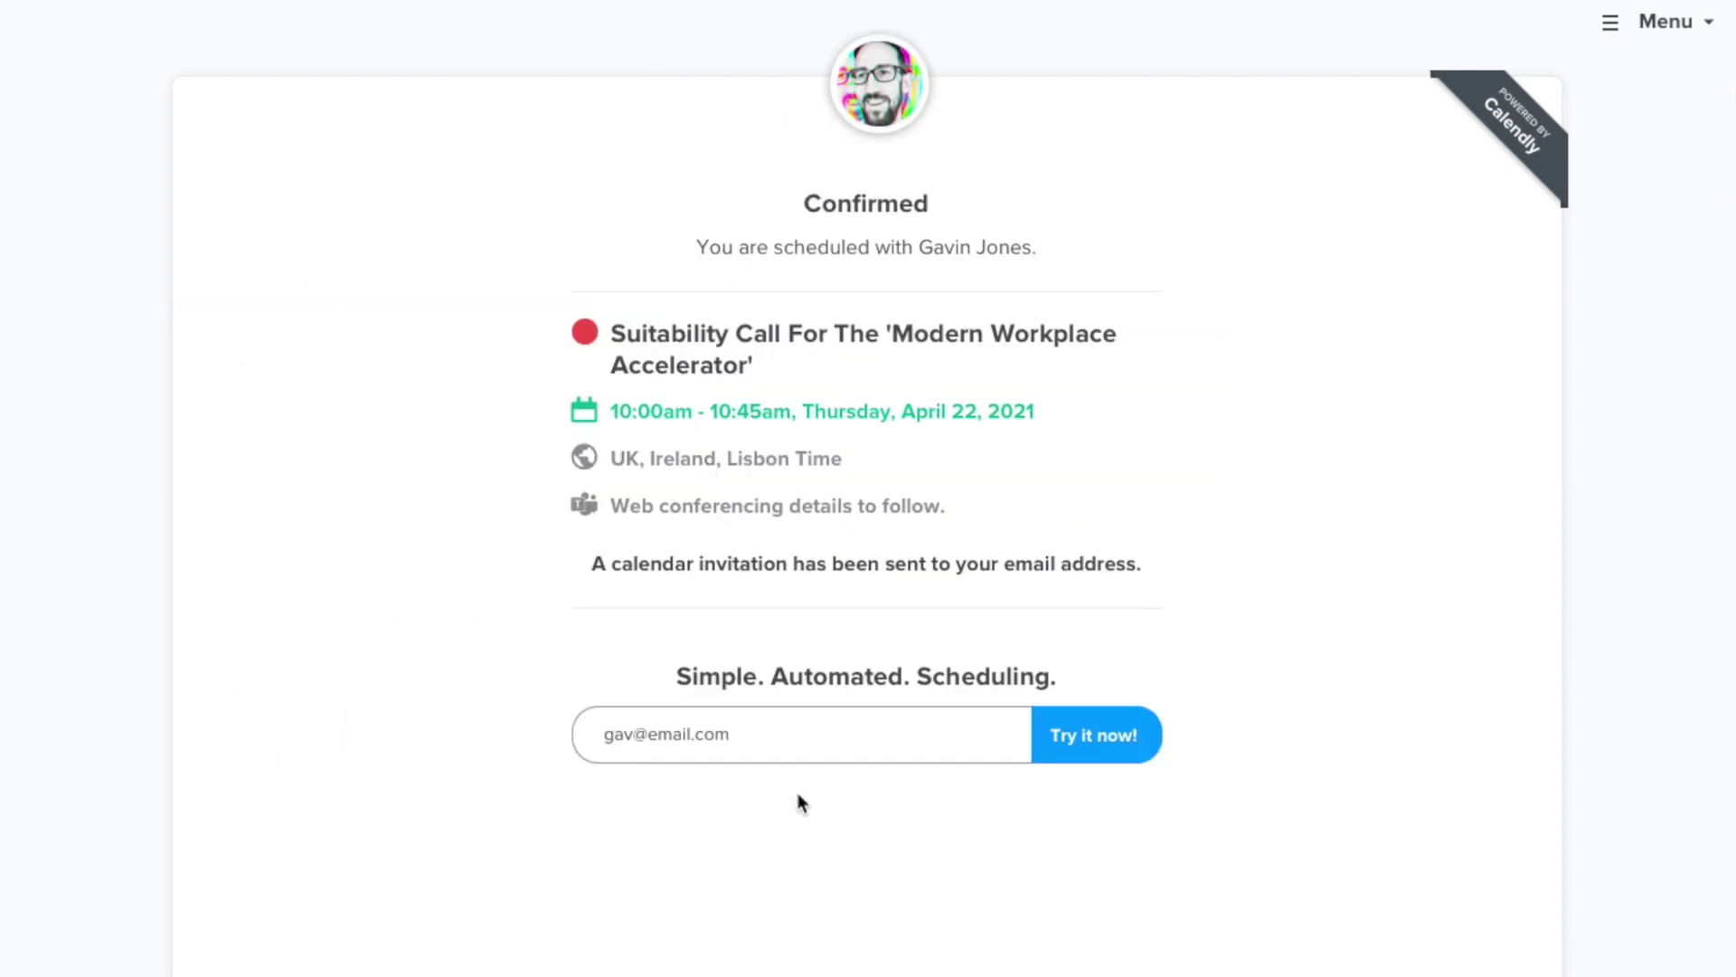